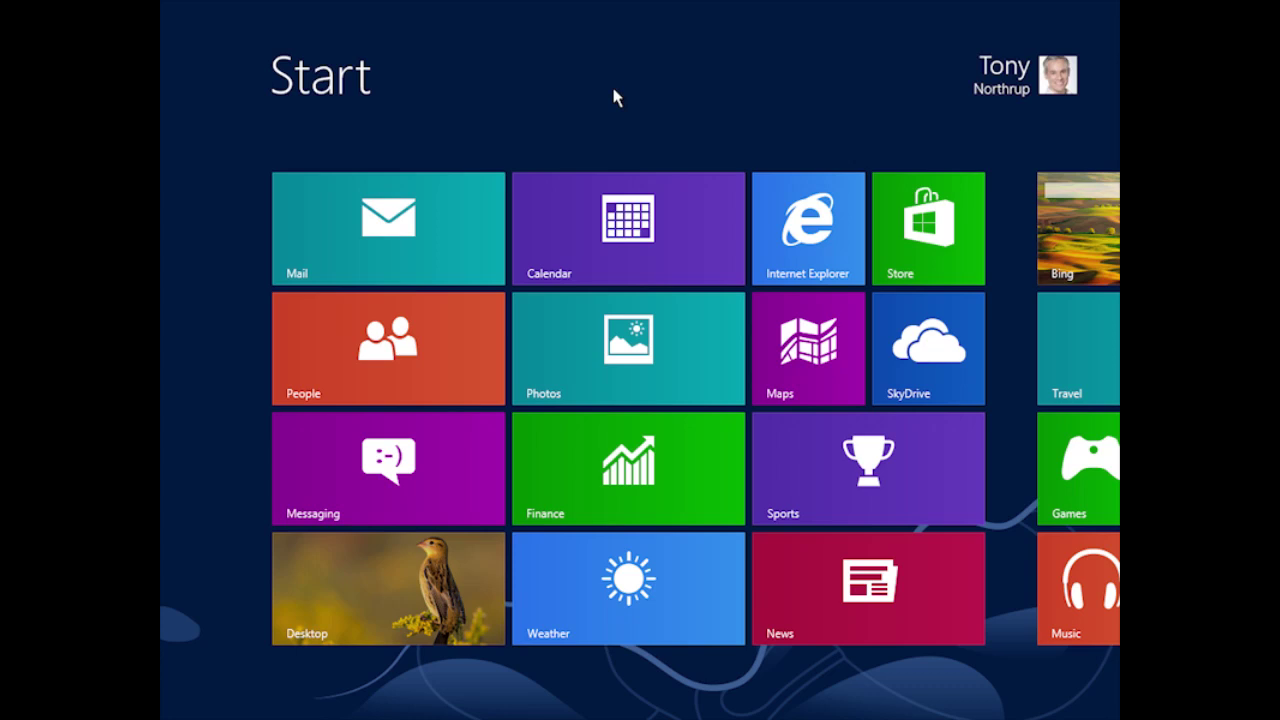
Open Computer Management maximized in Disk Management, cancelling the Initialize Disk prompt.
{"action": "key", "text": "super+x"}
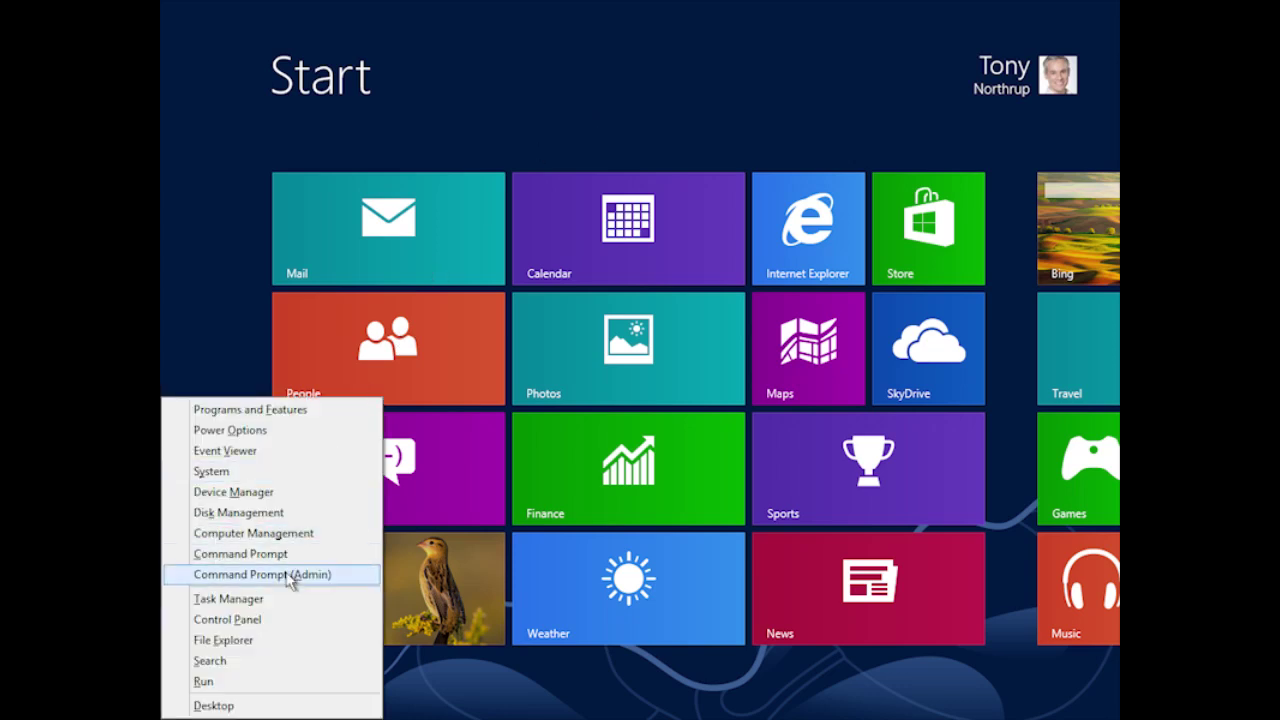
{"action": "left_click", "coordinate": [295, 536]}
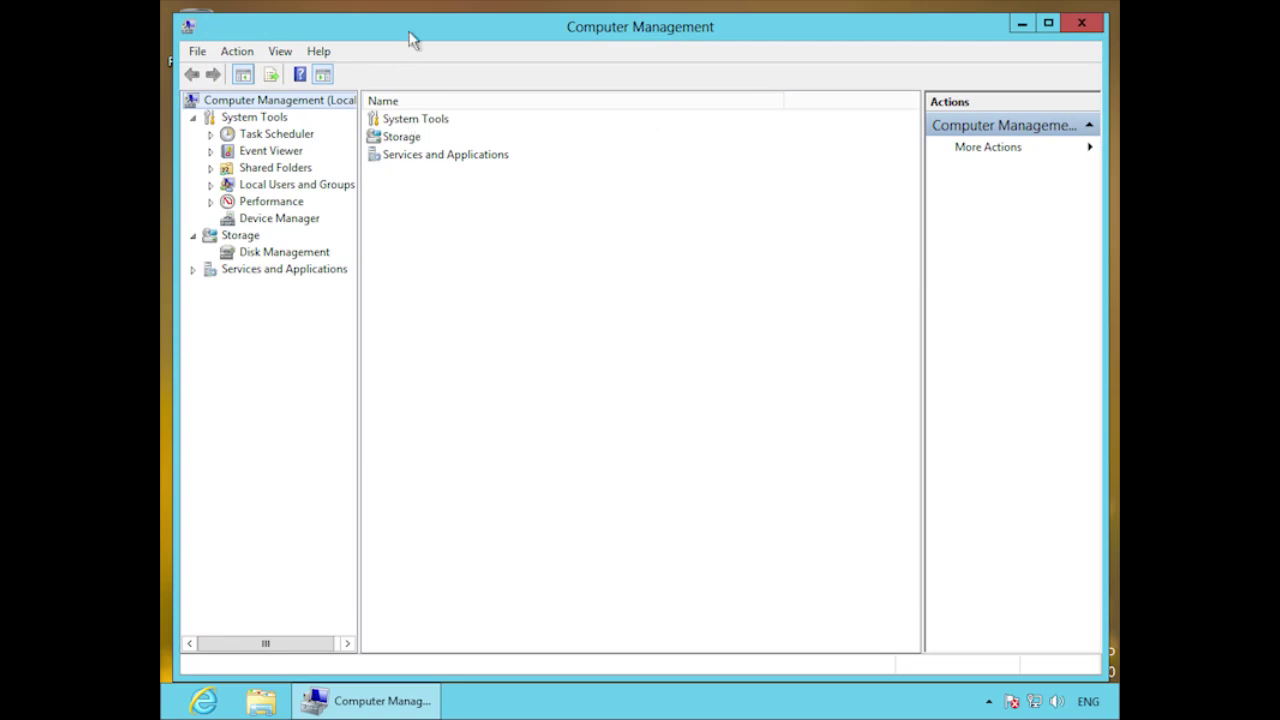
{"action": "double_click", "coordinate": [409, 37]}
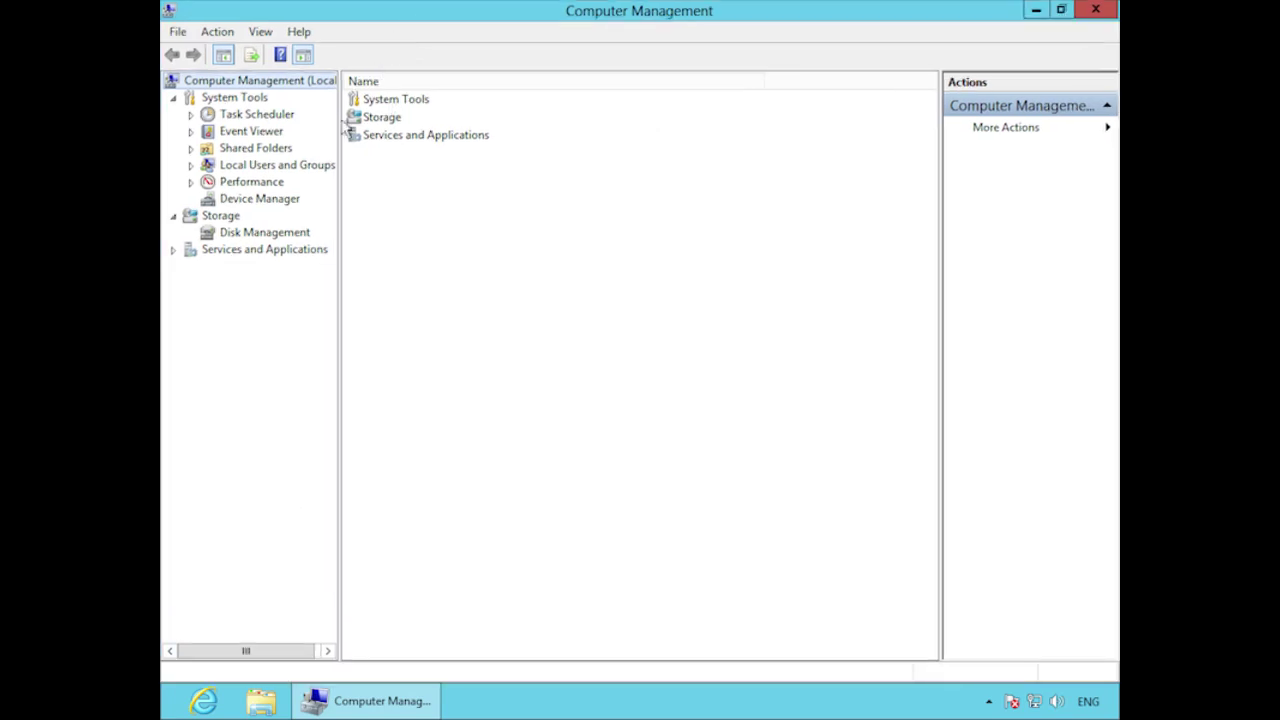
{"action": "left_click", "coordinate": [257, 234]}
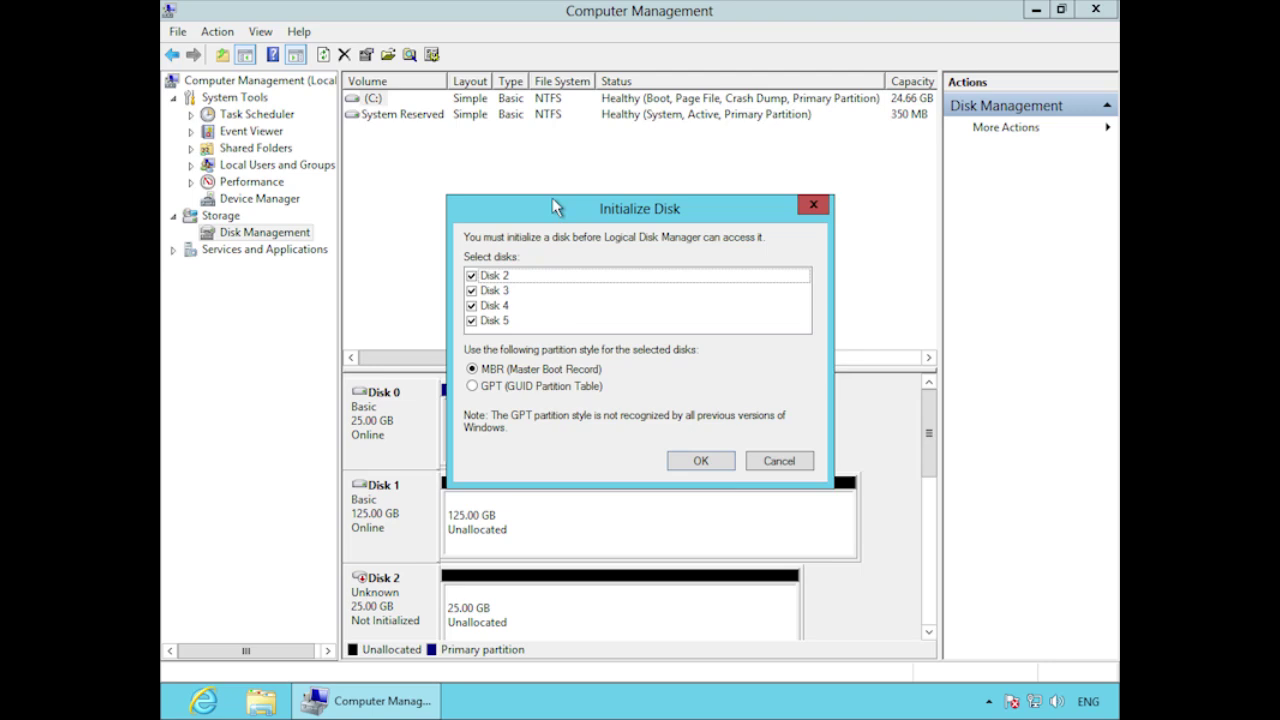
{"action": "left_click_drag", "start_coordinate": [558, 209], "coordinate": [567, 175]}
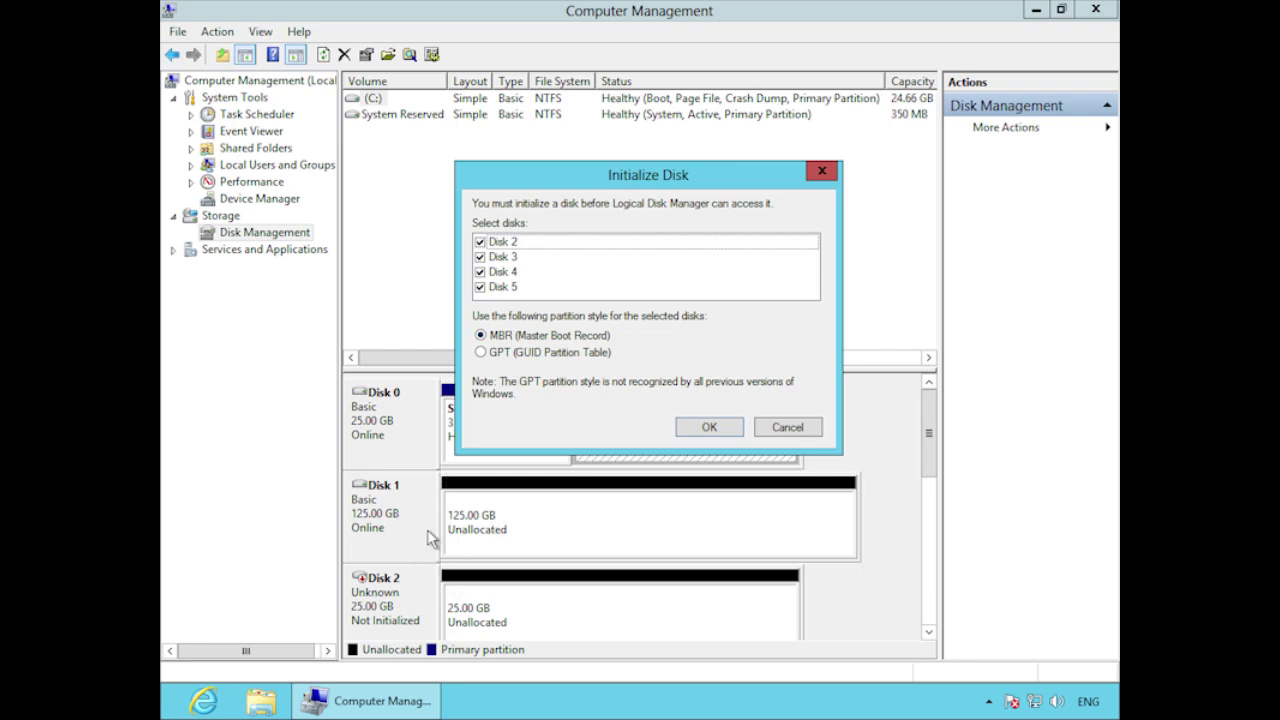
{"action": "left_click", "coordinate": [800, 428]}
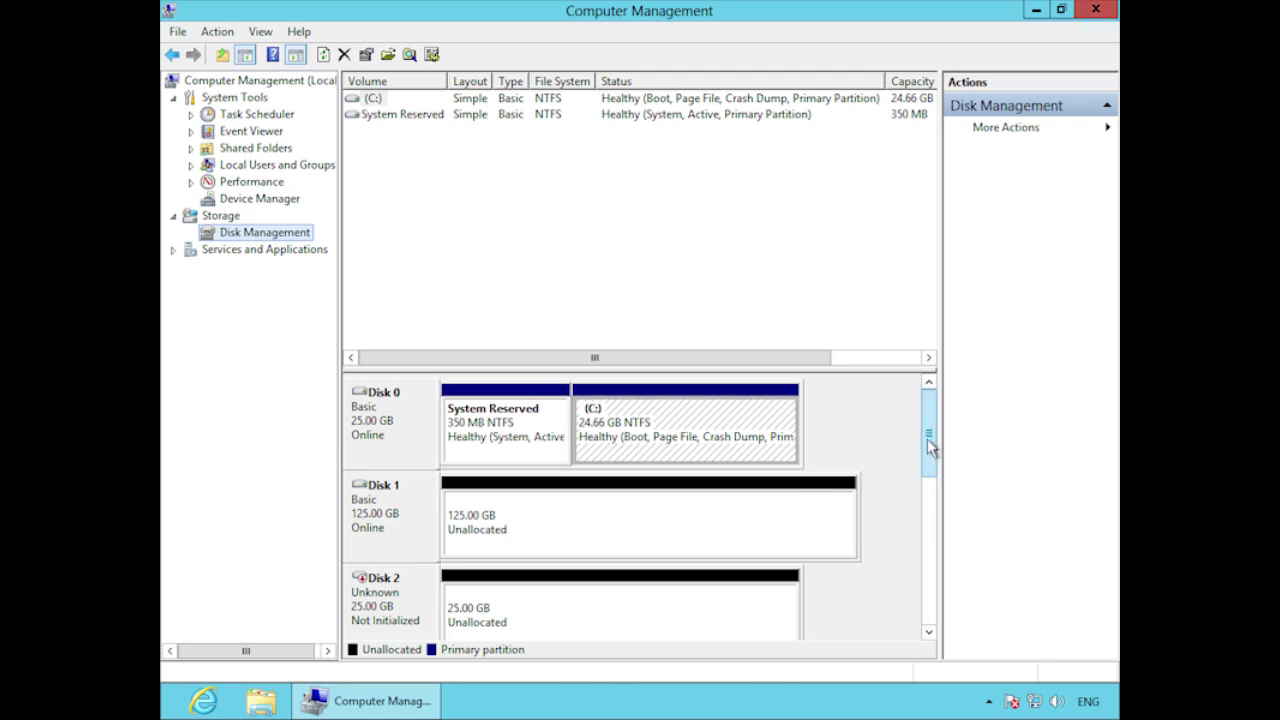
Review uninitialized Disks 2–5, then close Computer Management and return to the Start screen.
{"action": "left_click_drag", "start_coordinate": [927, 440], "coordinate": [929, 551]}
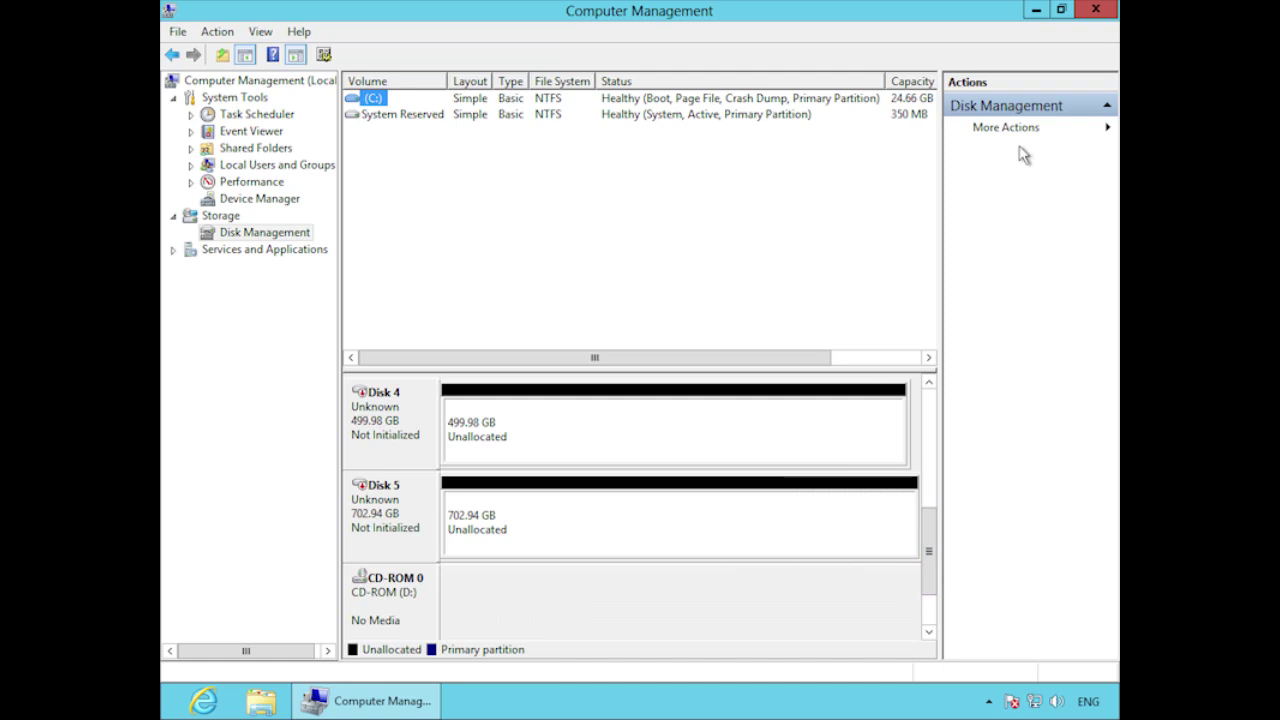
{"action": "left_click", "coordinate": [1096, 9]}
{"action": "key", "text": "super"}
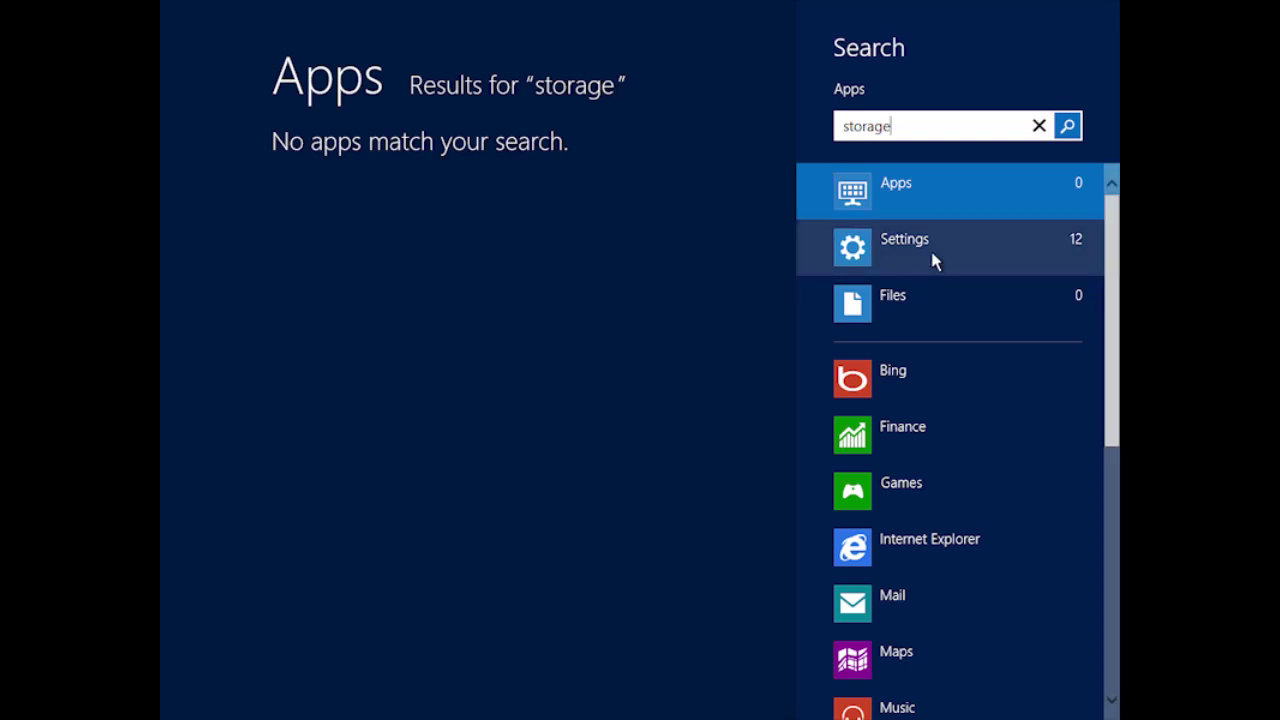
Open Storage Spaces from the 'storage' Settings search results and maximize its window.
{"action": "left_click", "coordinate": [936, 262]}
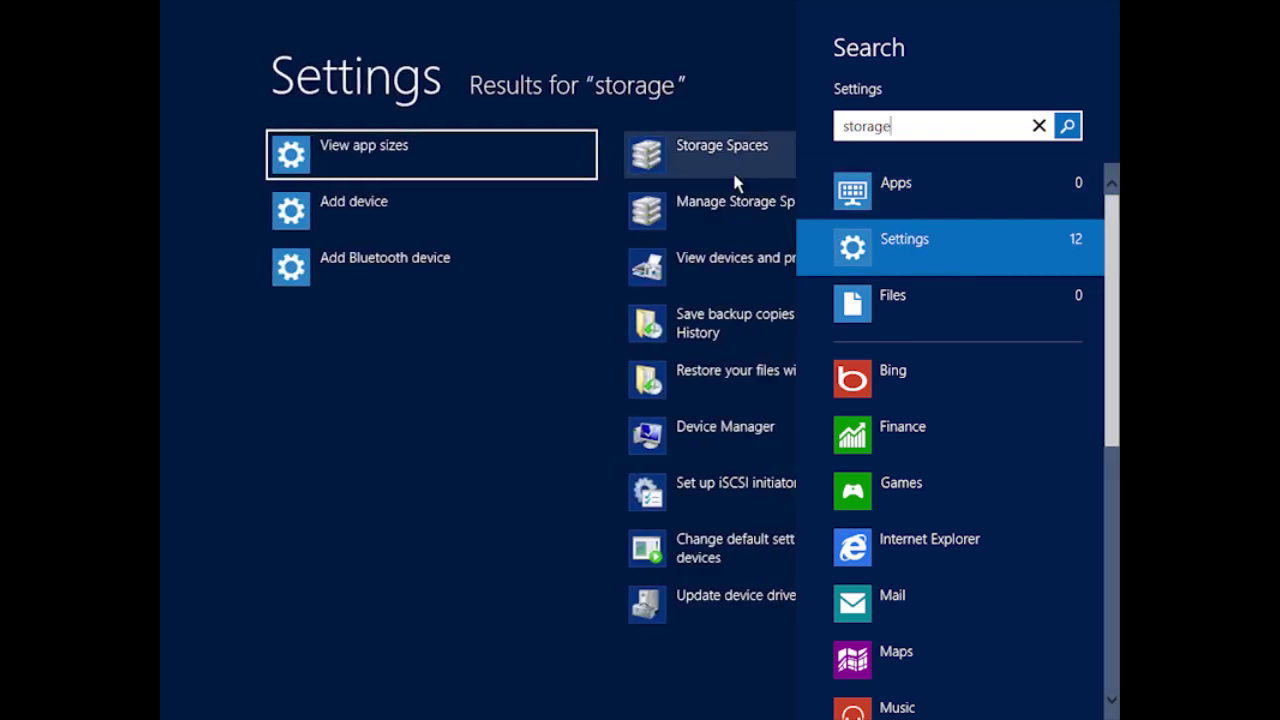
{"action": "left_click", "coordinate": [662, 160]}
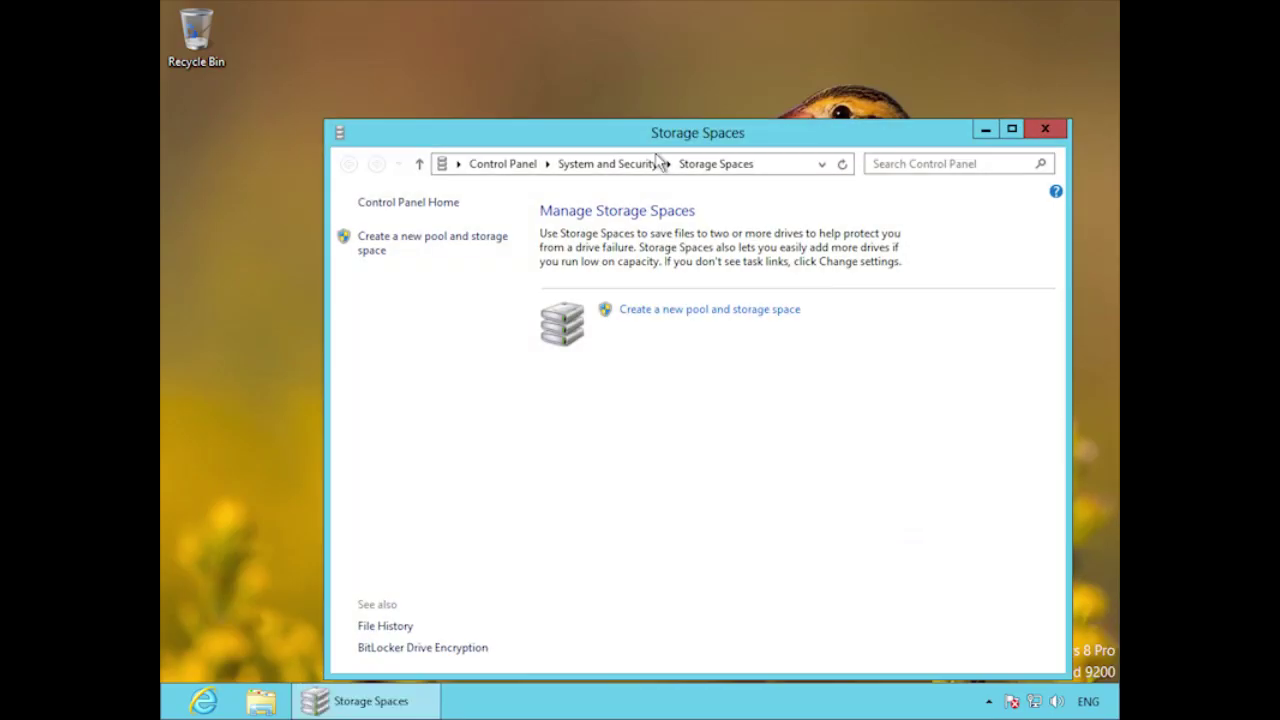
{"action": "double_click", "coordinate": [680, 133]}
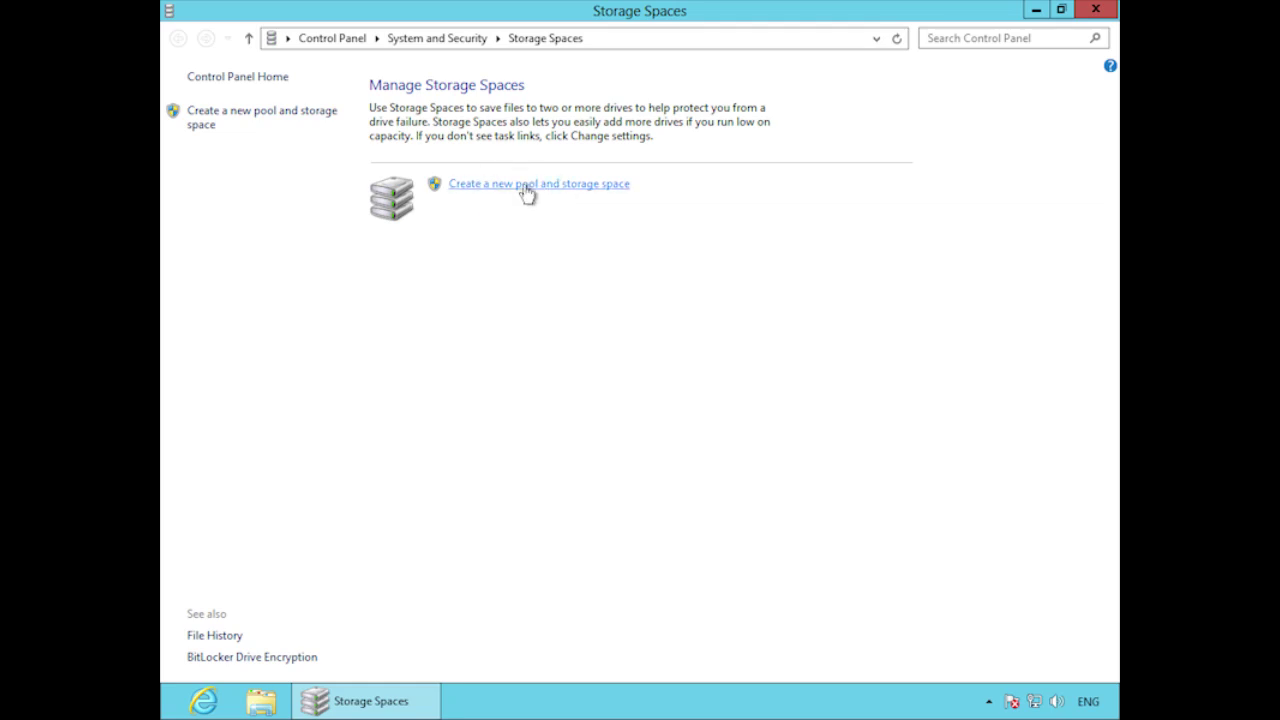
Create a new pool from all five checked drives, approving the administrator prompt.
{"action": "left_click", "coordinate": [597, 192]}
{"action": "left_click", "coordinate": [725, 378]}
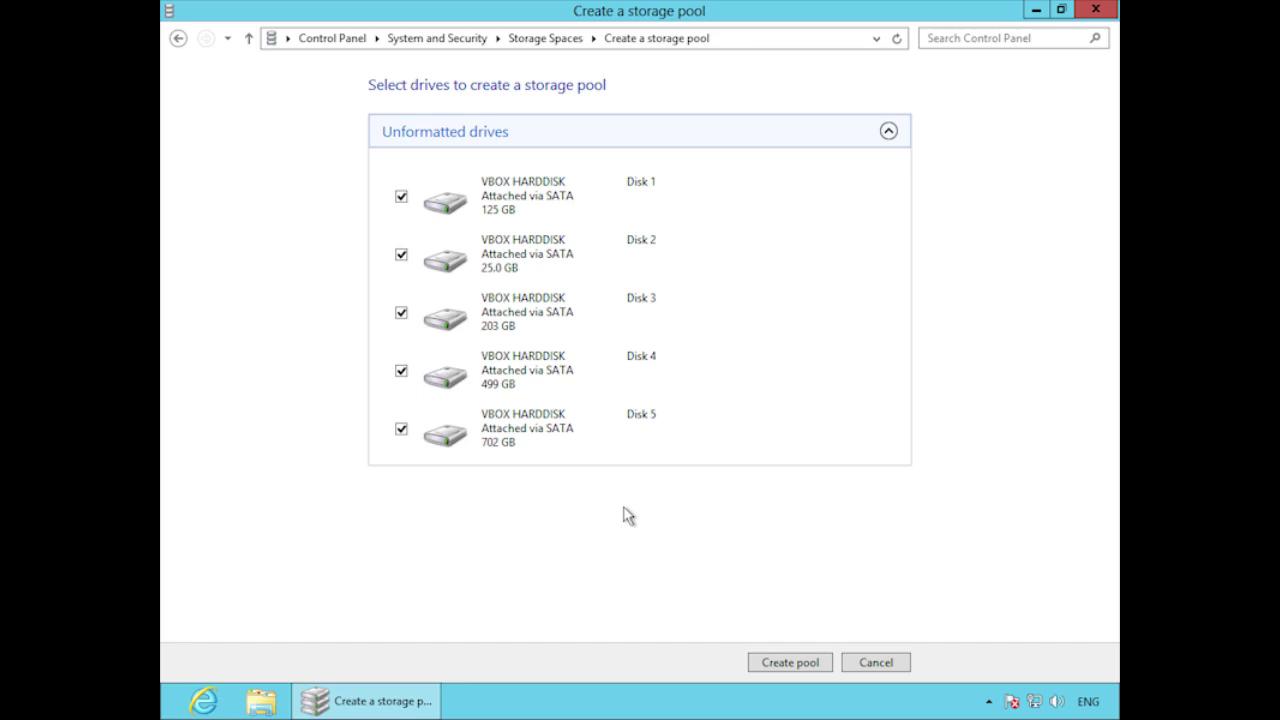
{"action": "left_click", "coordinate": [820, 662]}
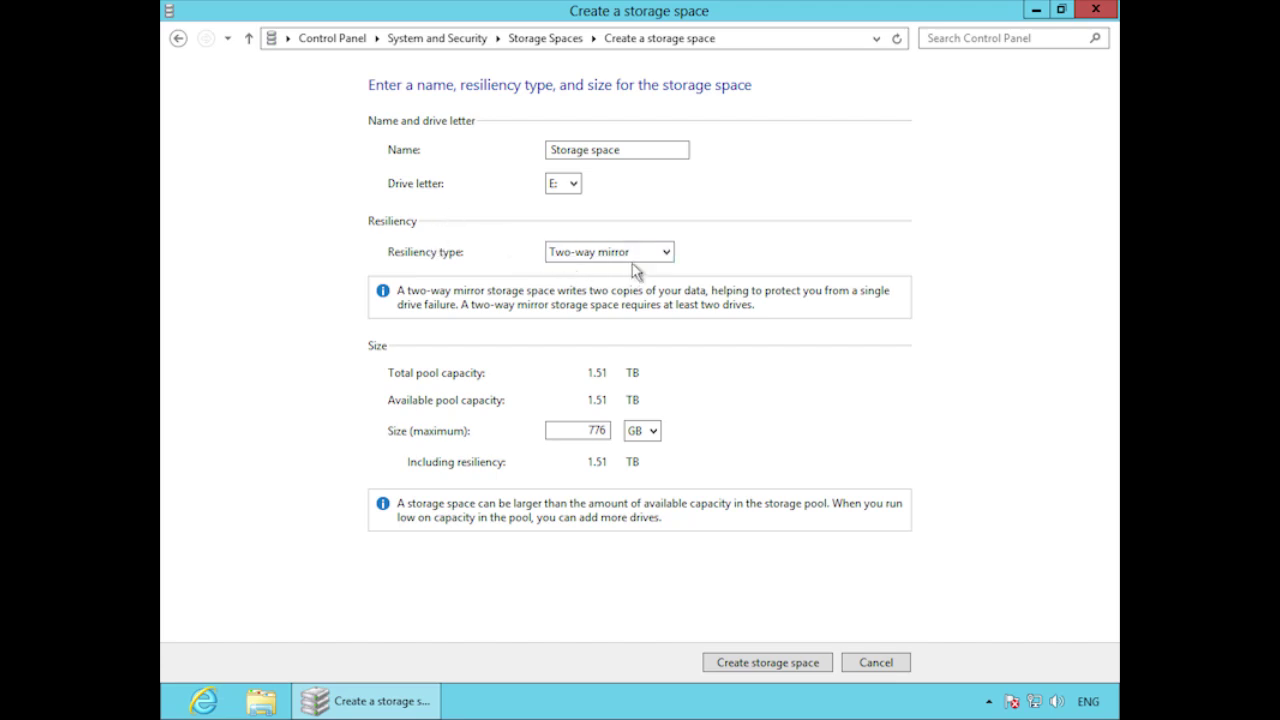
Set resiliency to Simple (no resiliency), raising the maximum size to 1.51 TB.
{"action": "left_click", "coordinate": [656, 256]}
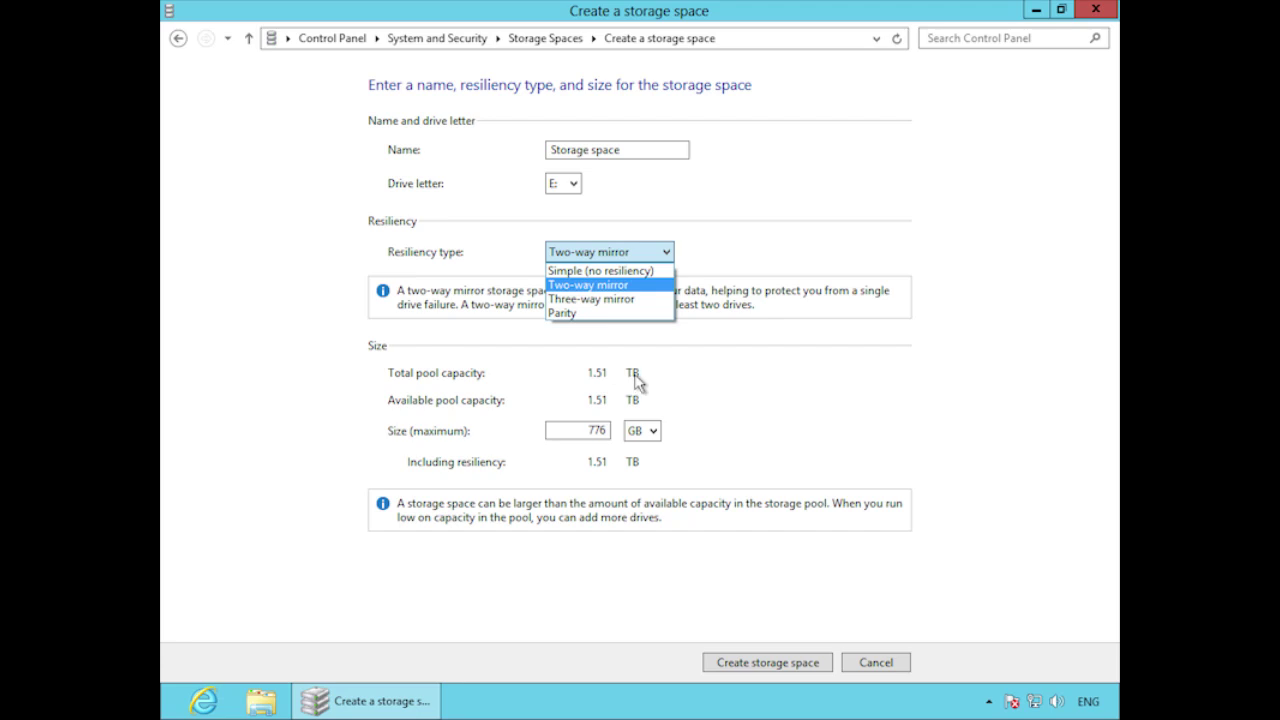
{"action": "left_click", "coordinate": [628, 271]}
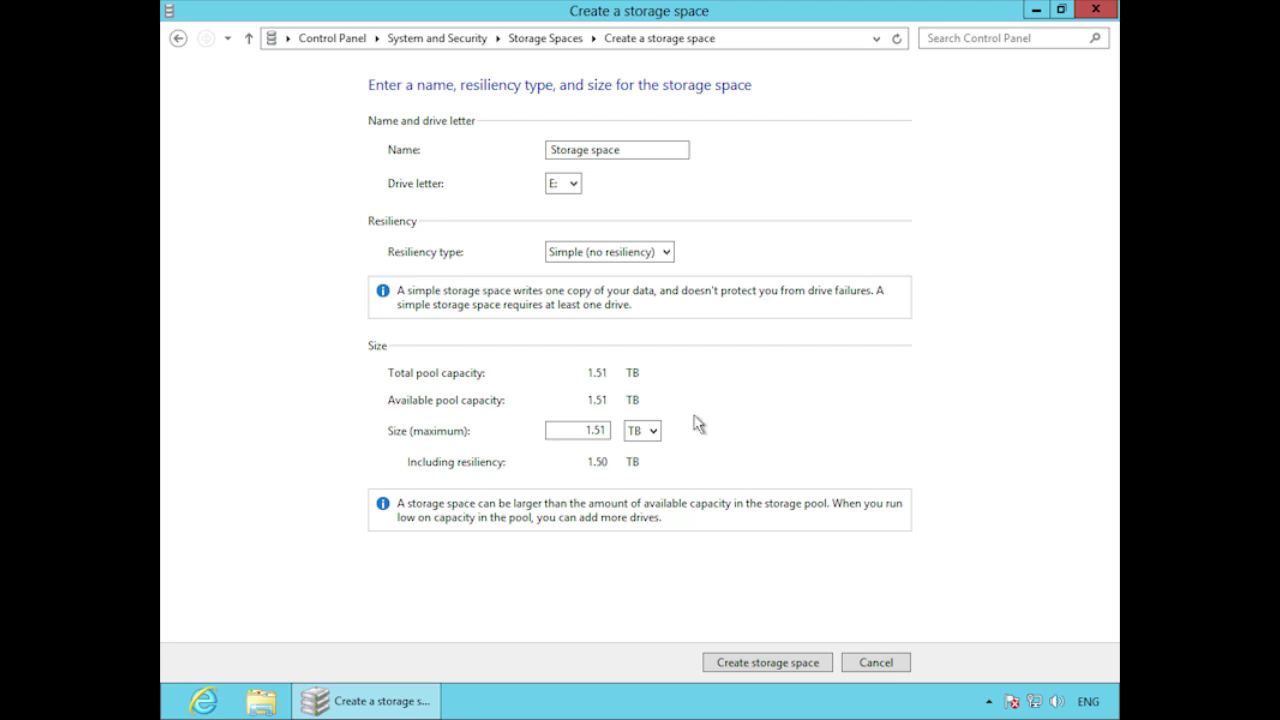
Try Two-way mirror at 776 GB, then switch to Three-way mirror at 517 GB.
{"action": "left_click", "coordinate": [666, 254]}
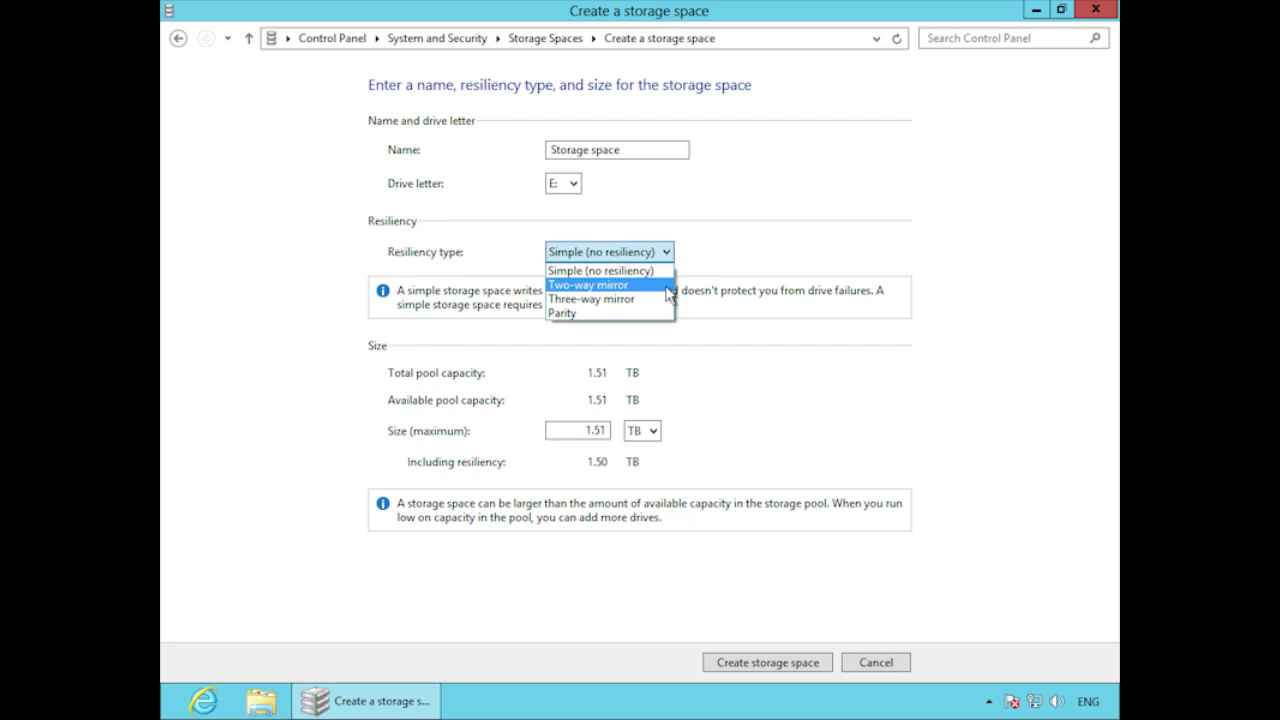
{"action": "left_click", "coordinate": [667, 287]}
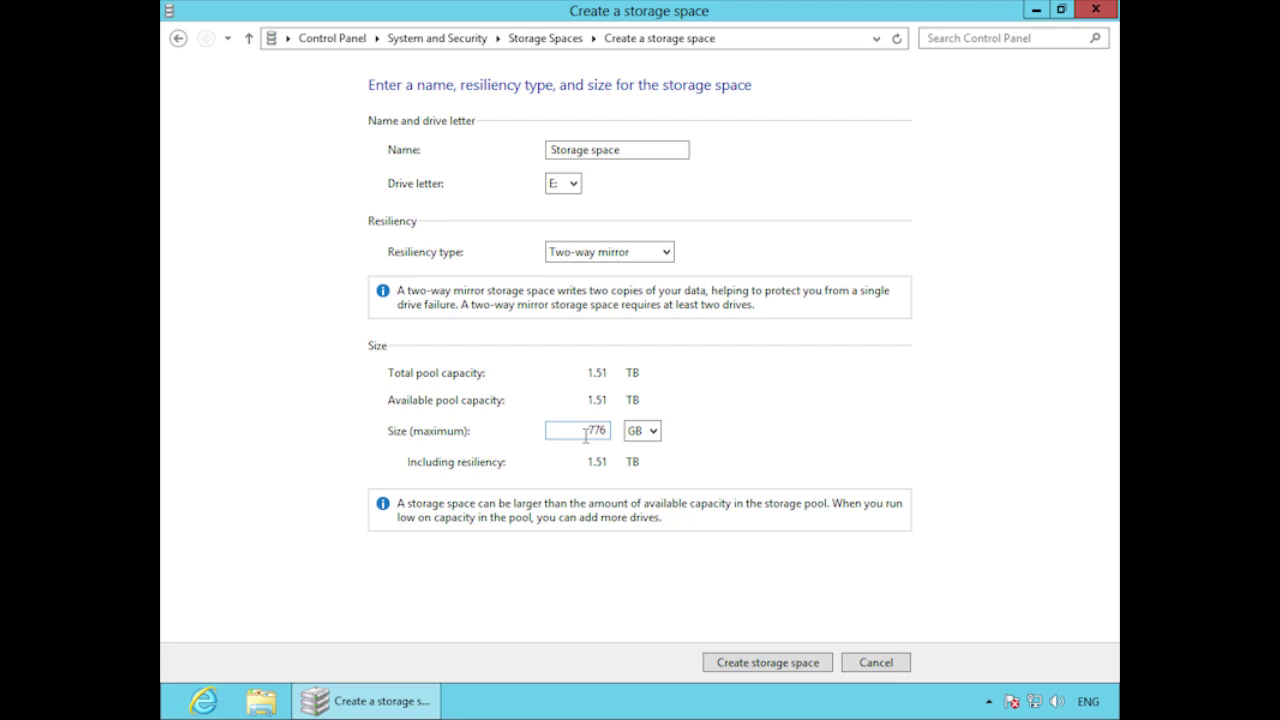
{"action": "key", "text": "Down"}
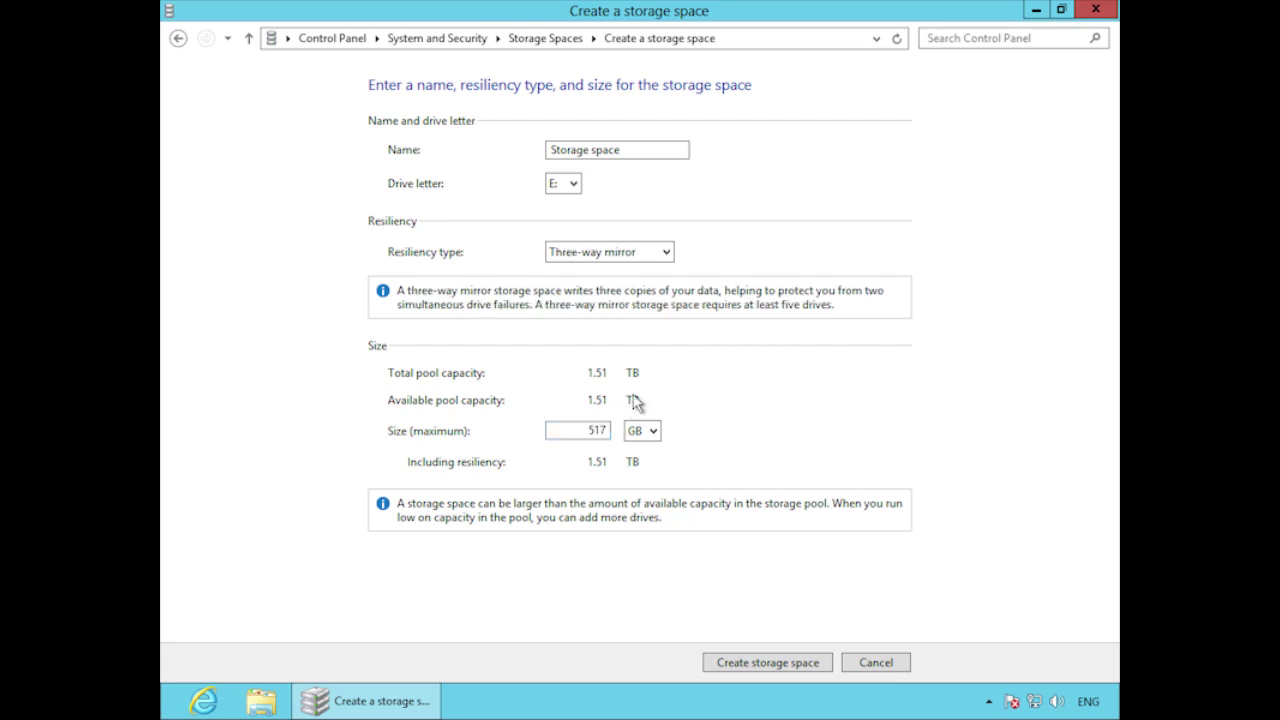
{"action": "left_click", "coordinate": [659, 268]}
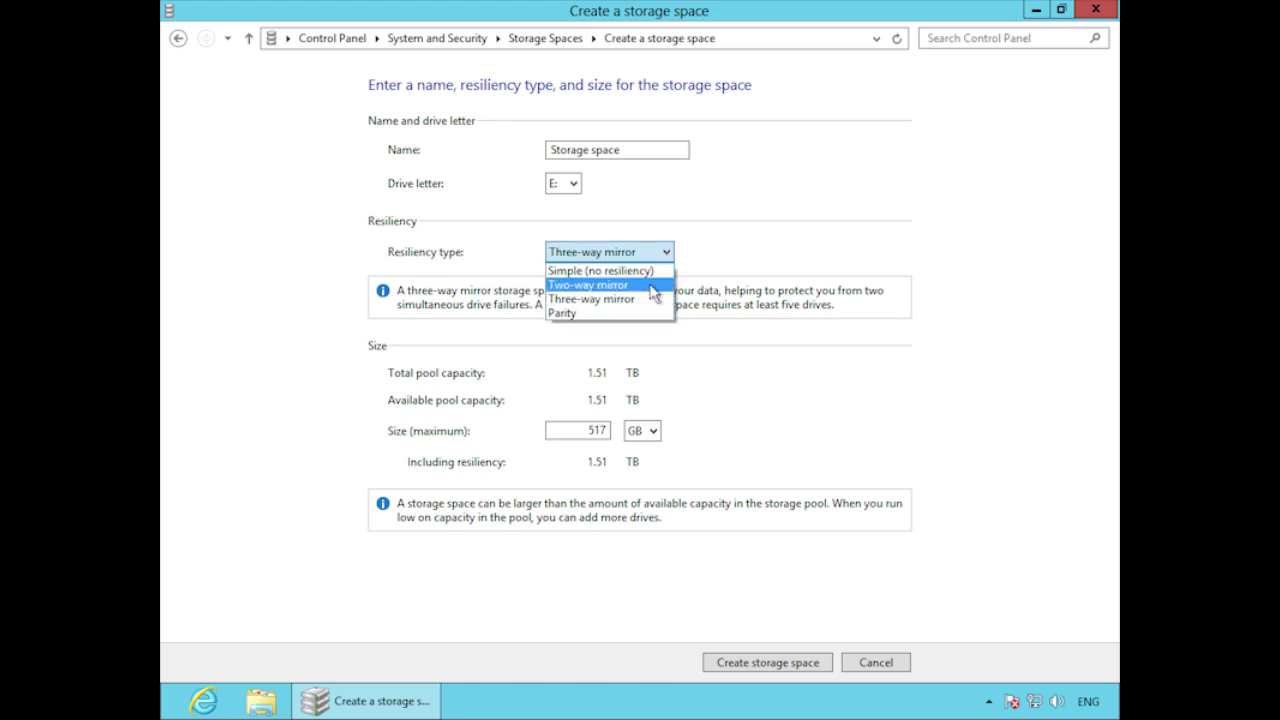
{"action": "left_click", "coordinate": [660, 280]}
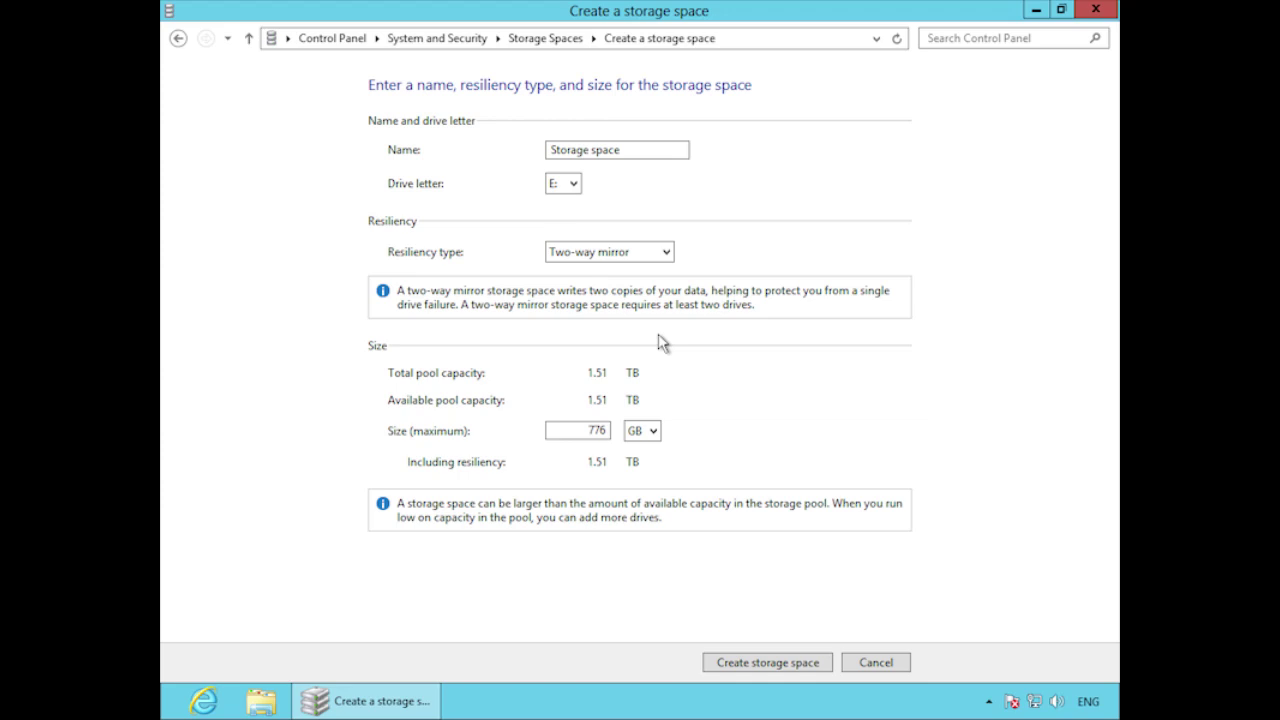
{"action": "left_click", "coordinate": [622, 256]}
{"action": "left_click", "coordinate": [634, 297]}
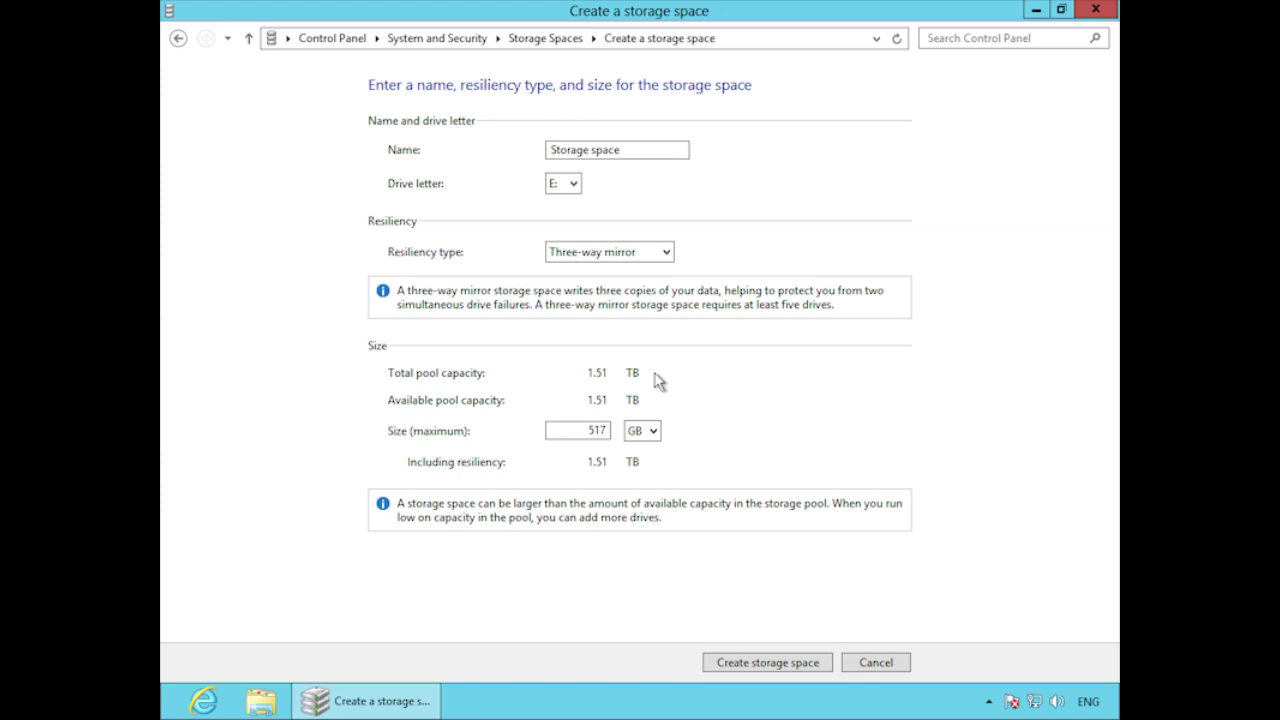
Compare Parity, Two-way and Three-way mirror sizes, finally settling on Parity at 1.01 TB.
{"action": "left_click", "coordinate": [662, 254]}
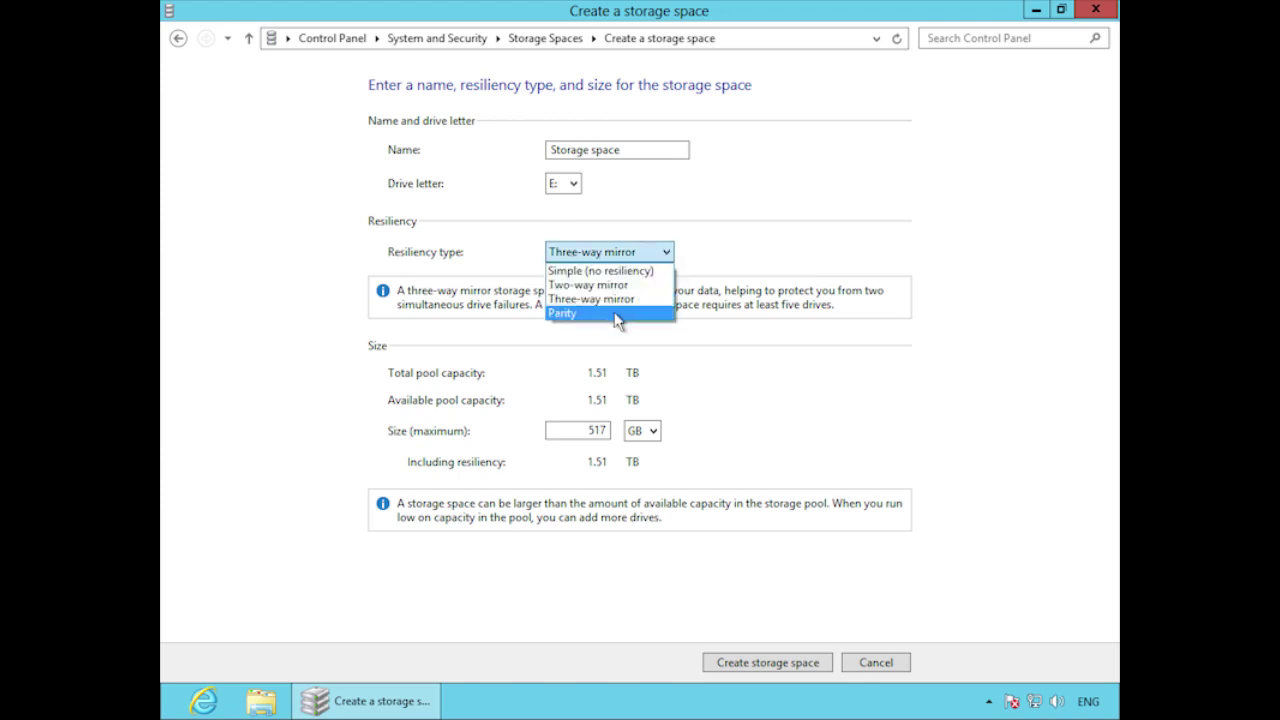
{"action": "left_click", "coordinate": [640, 314]}
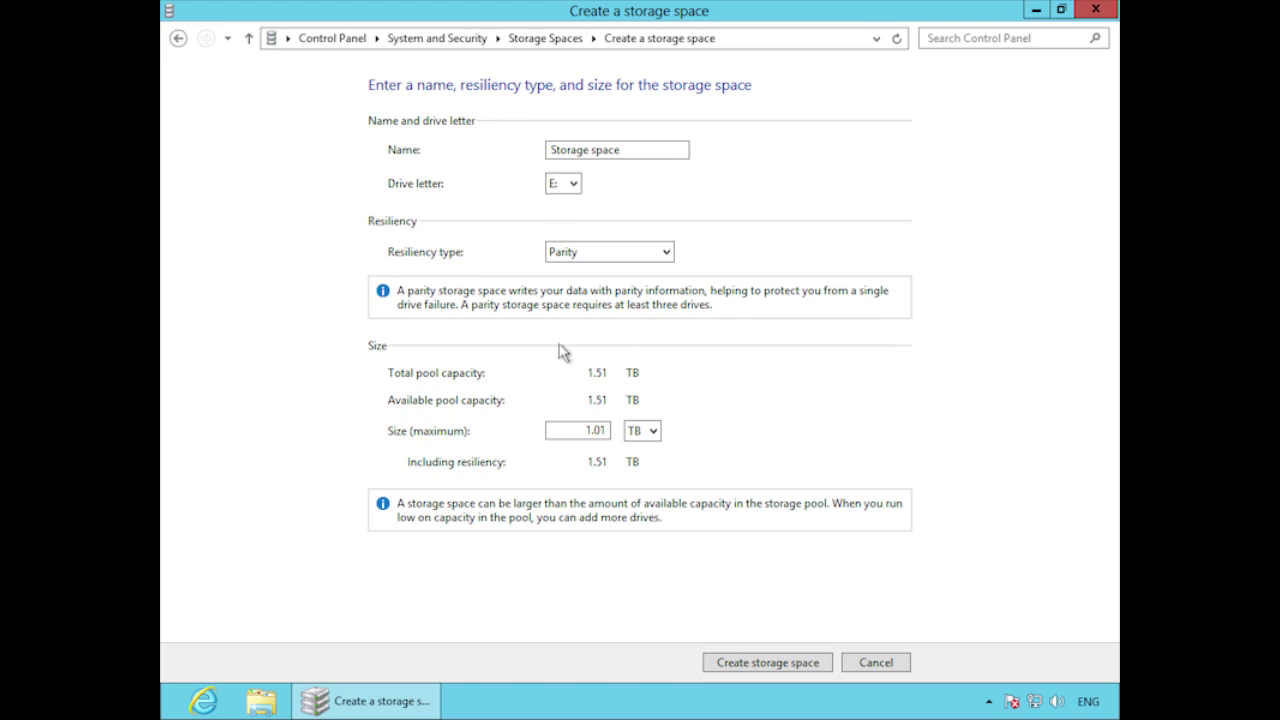
{"action": "left_click", "coordinate": [650, 252]}
{"action": "left_click", "coordinate": [650, 286]}
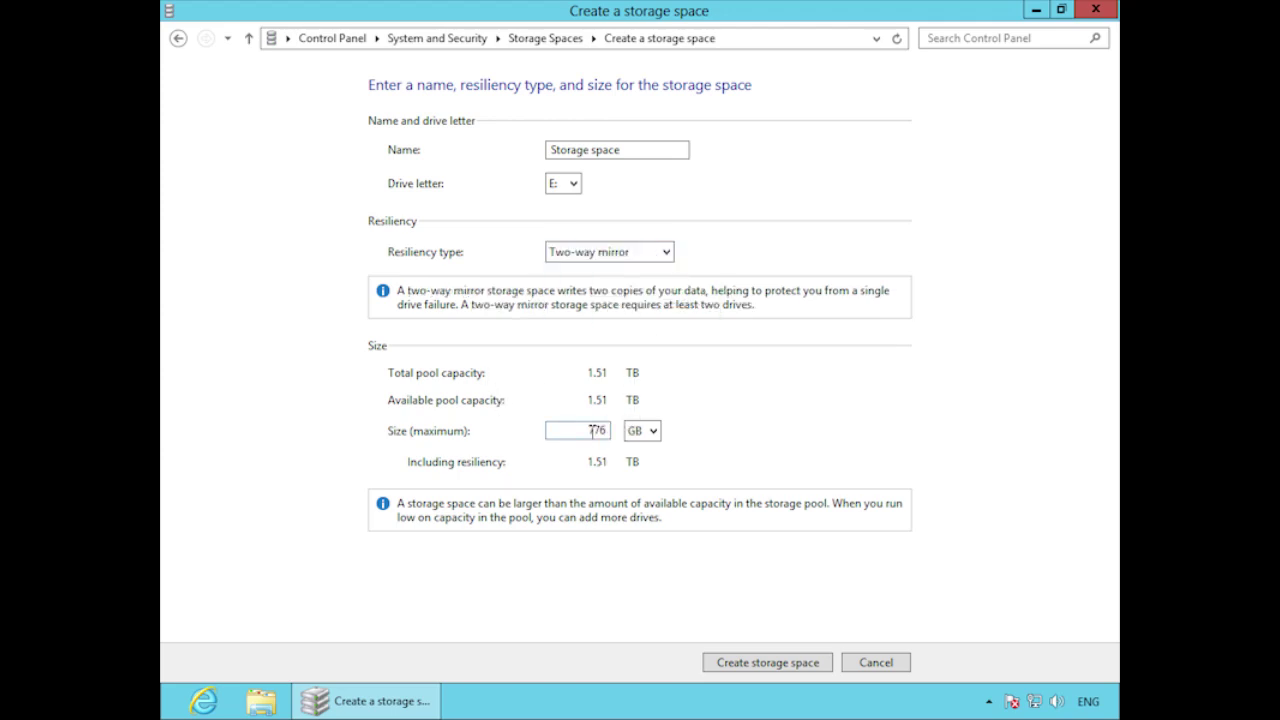
{"action": "double_click", "coordinate": [594, 430]}
{"action": "left_click", "coordinate": [664, 254]}
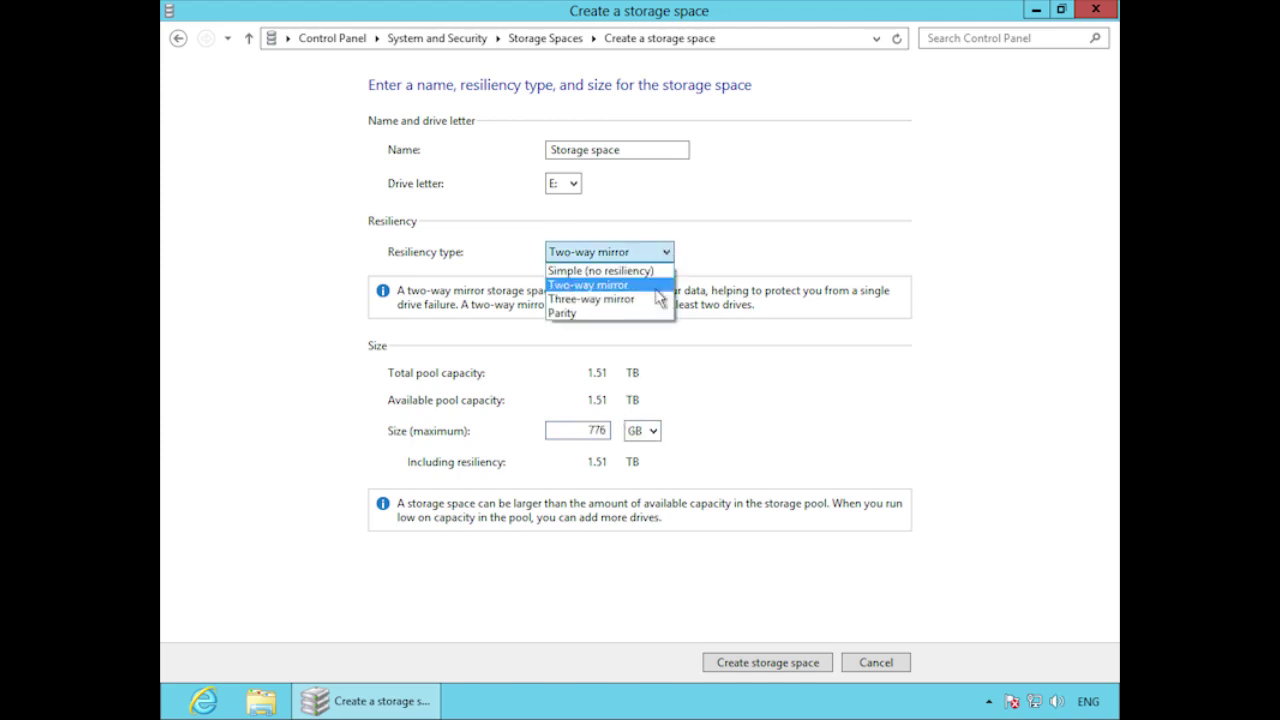
{"action": "left_click", "coordinate": [655, 299]}
{"action": "double_click", "coordinate": [596, 430]}
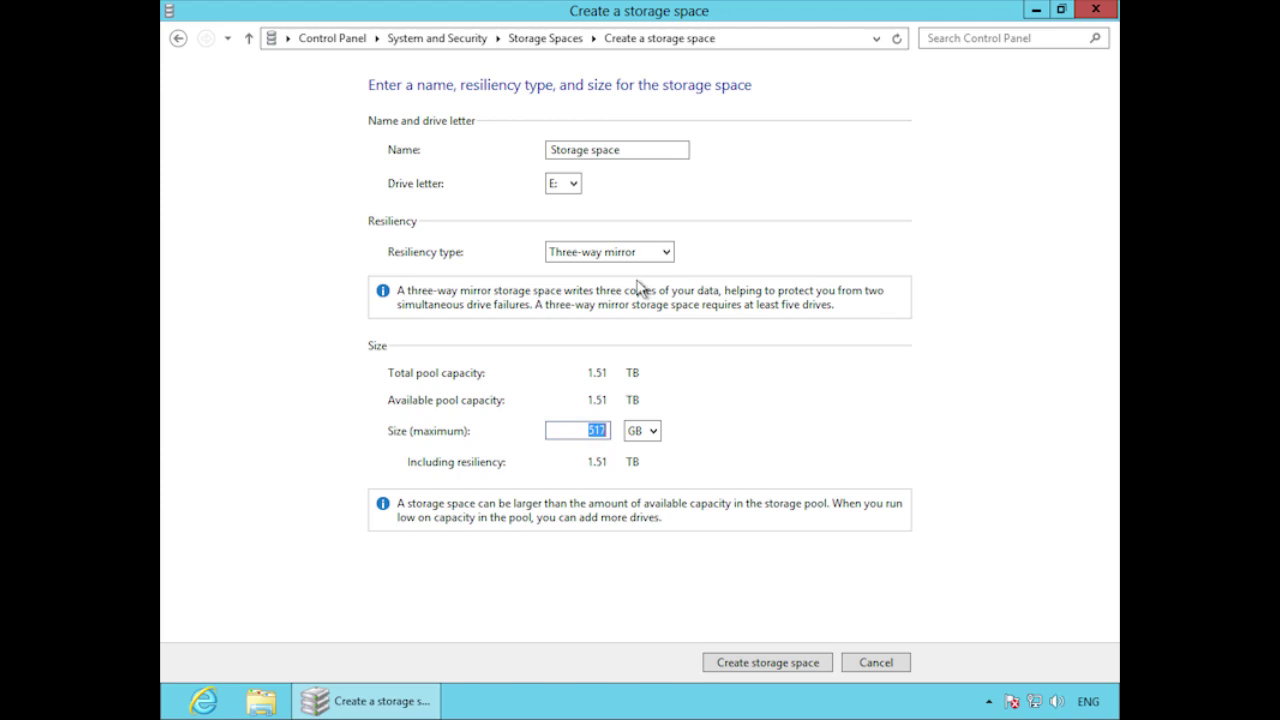
{"action": "left_click", "coordinate": [645, 252]}
{"action": "left_click", "coordinate": [632, 316]}
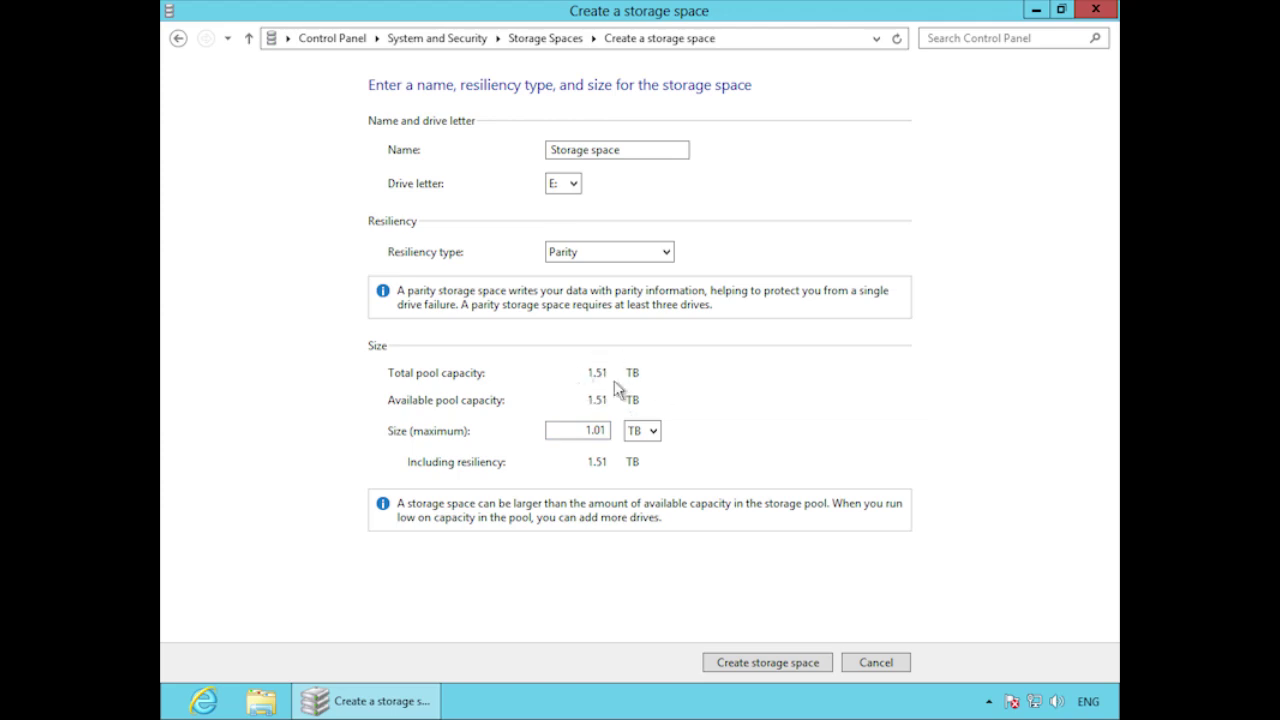
Confirm name Storage space, drive E:, Parity resiliency and 1.01 TB maximum size.
{"action": "double_click", "coordinate": [581, 430]}
{"action": "left_click", "coordinate": [615, 252]}
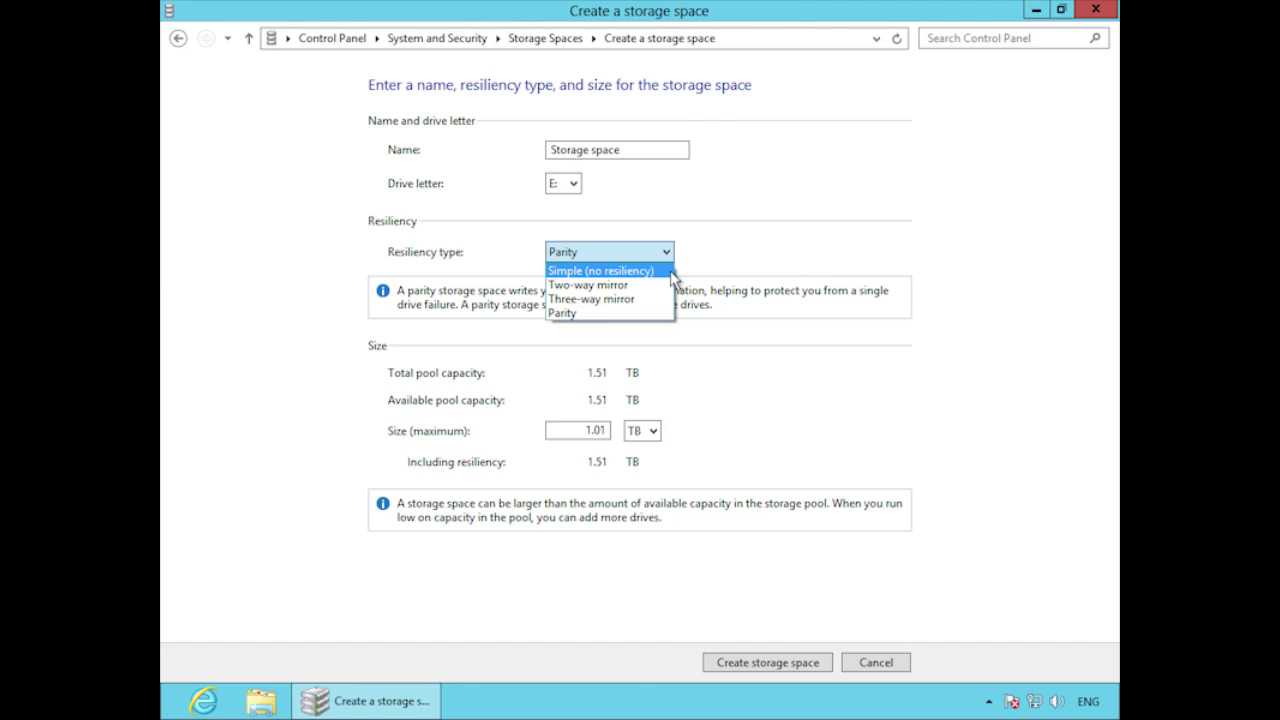
{"action": "left_click", "coordinate": [662, 315]}
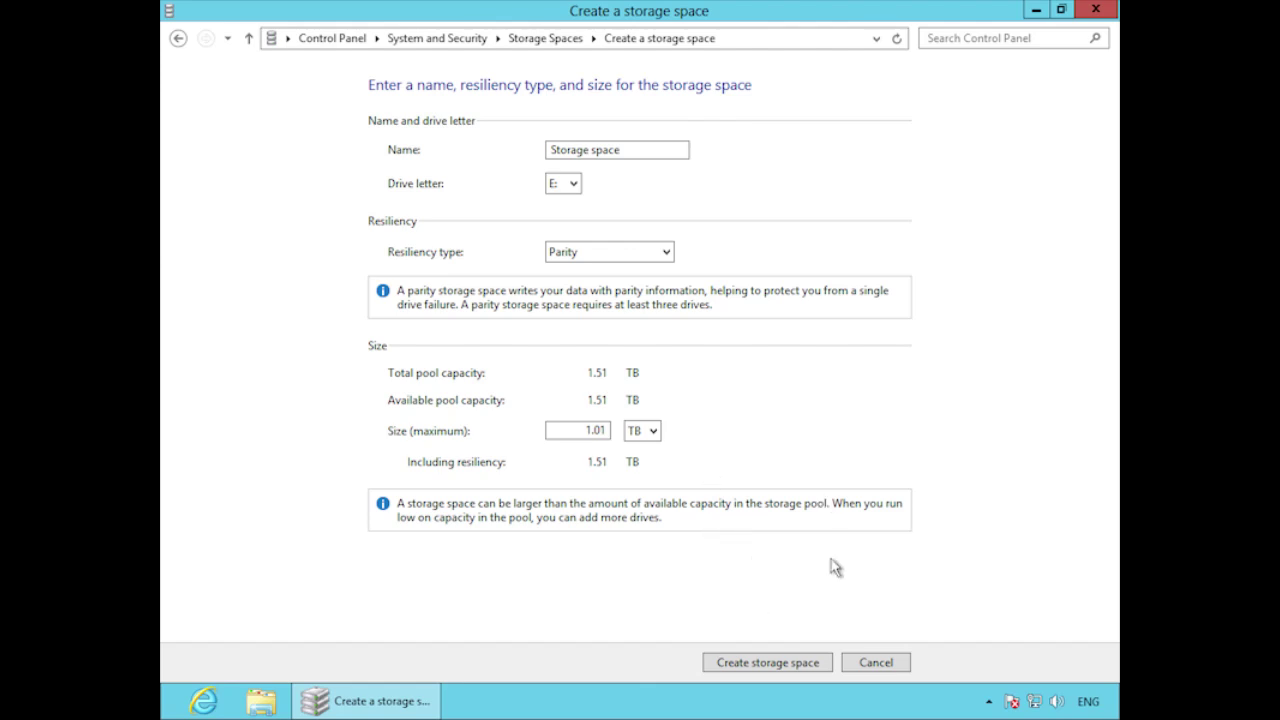
Create the storage space, open the new E: drive and check its Properties show 1.00 TB.
{"action": "left_click", "coordinate": [826, 665]}
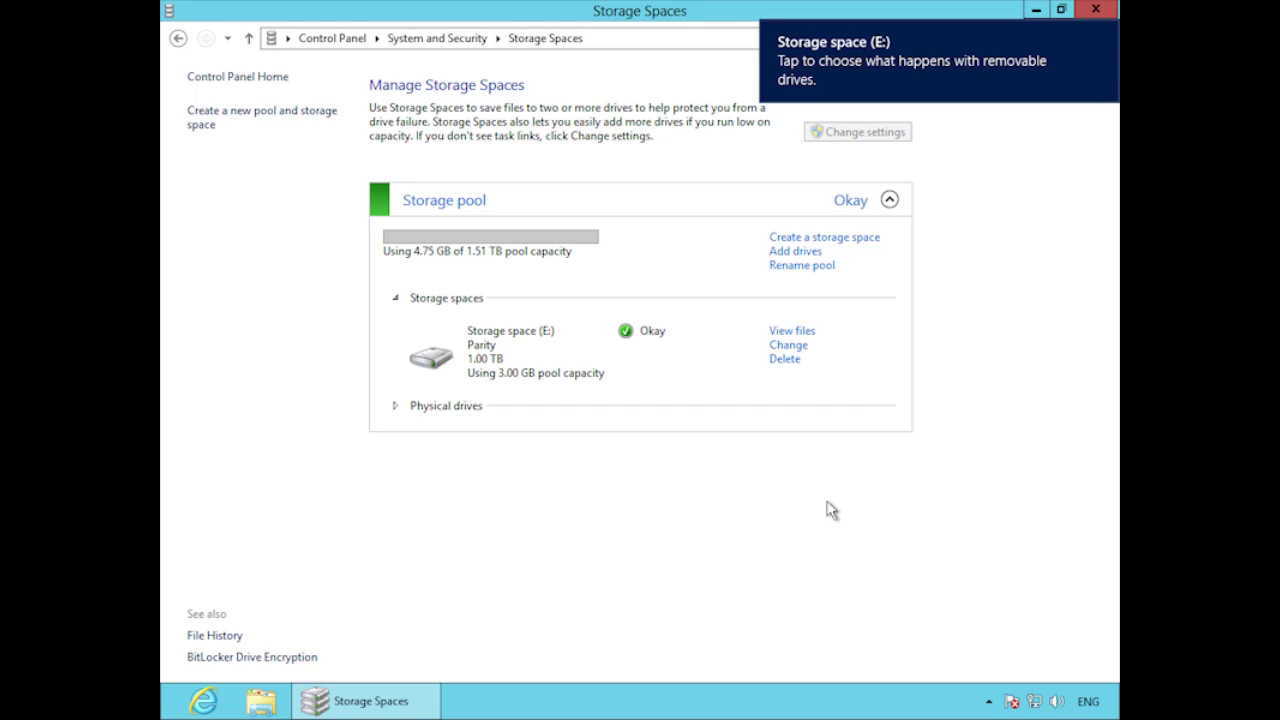
{"action": "left_click", "coordinate": [877, 70]}
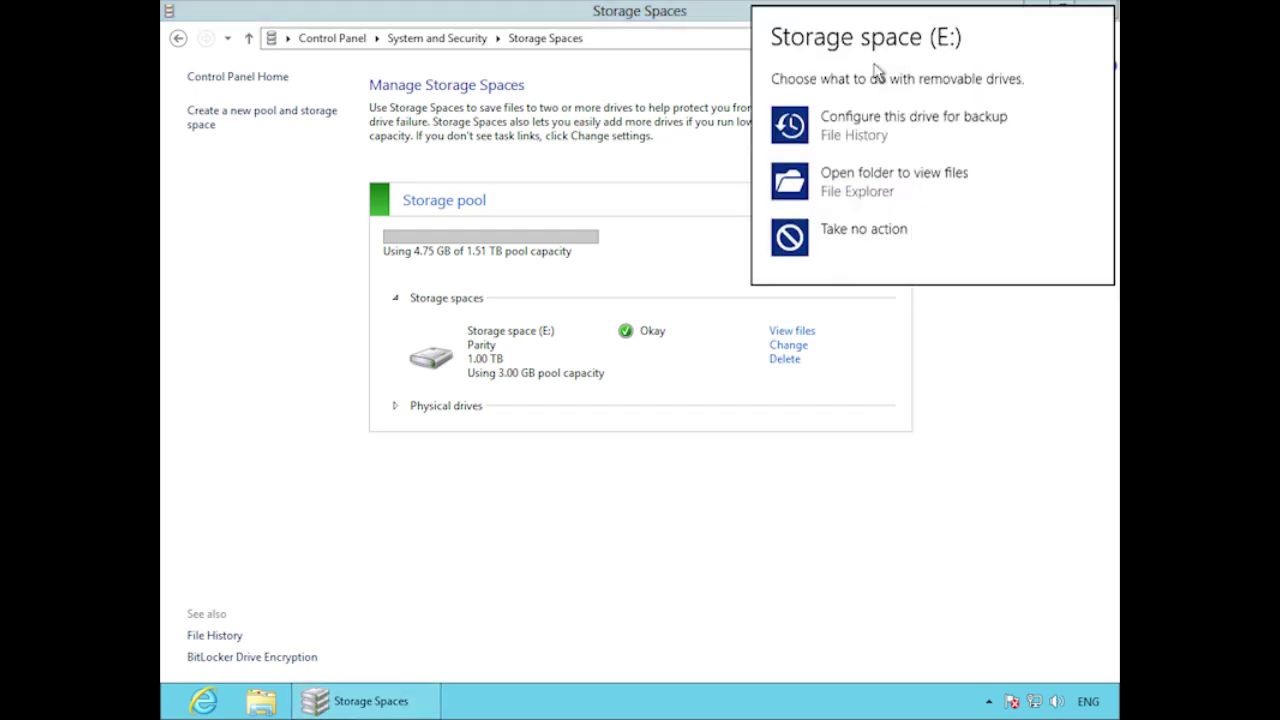
{"action": "left_click", "coordinate": [880, 188]}
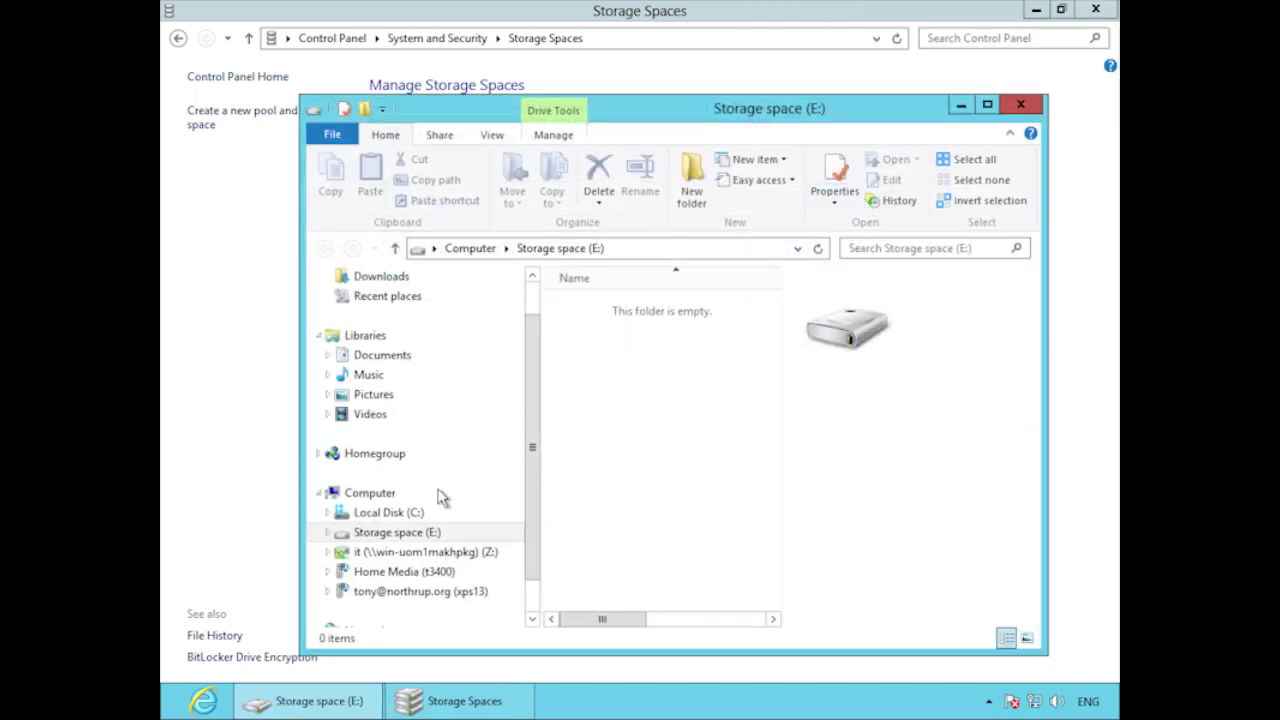
{"action": "right_click", "coordinate": [397, 540]}
{"action": "left_click", "coordinate": [436, 518]}
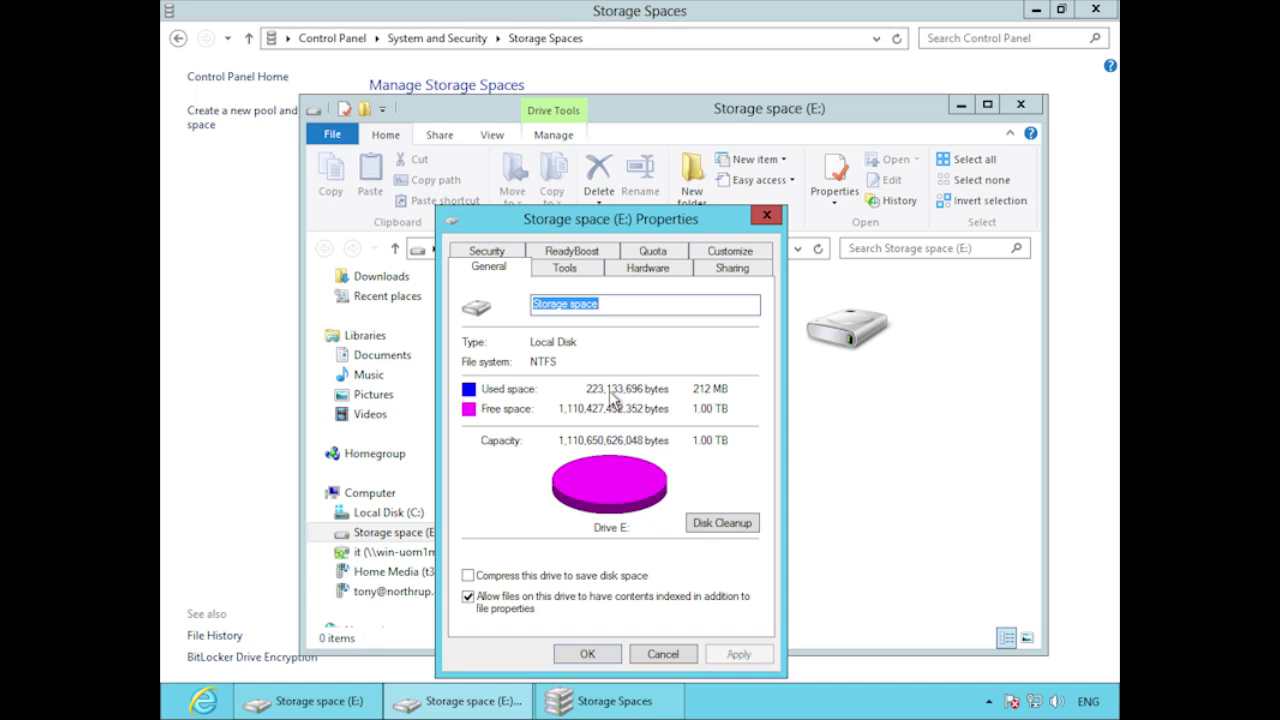
Close the E: Properties, then create and open a Documents folder on E:.
{"action": "left_click", "coordinate": [672, 656]}
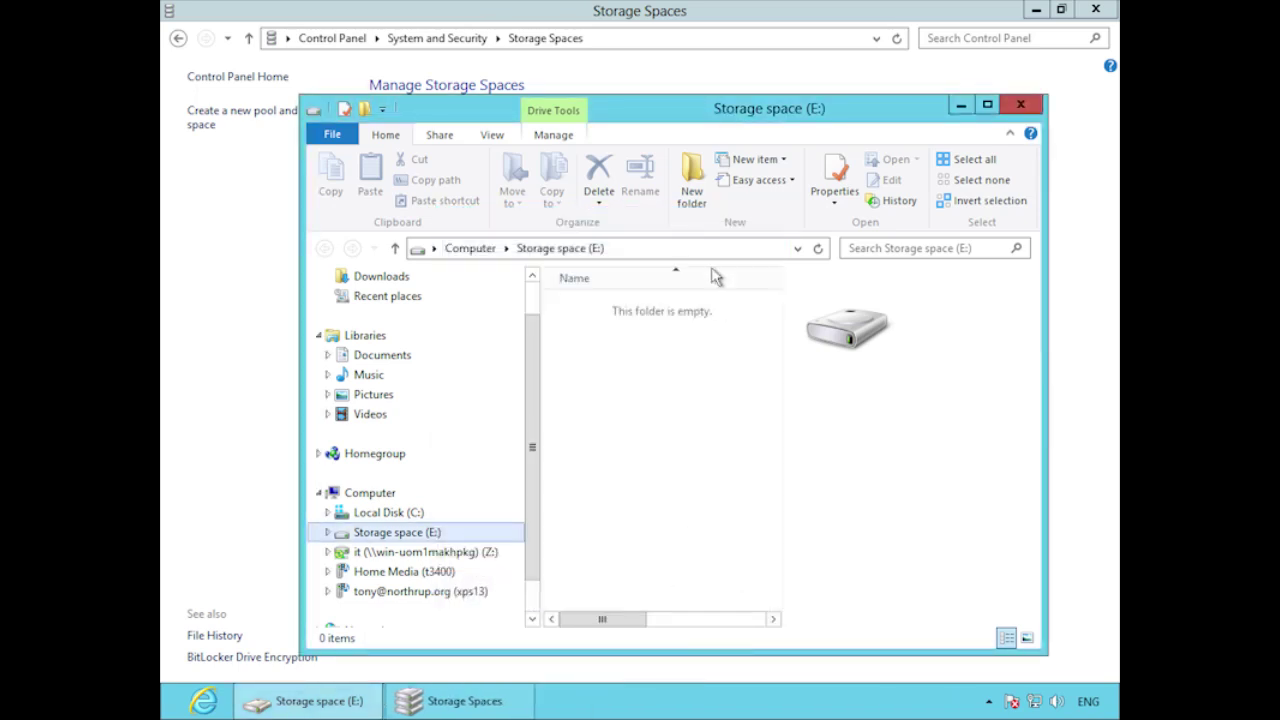
{"action": "left_click", "coordinate": [691, 190]}
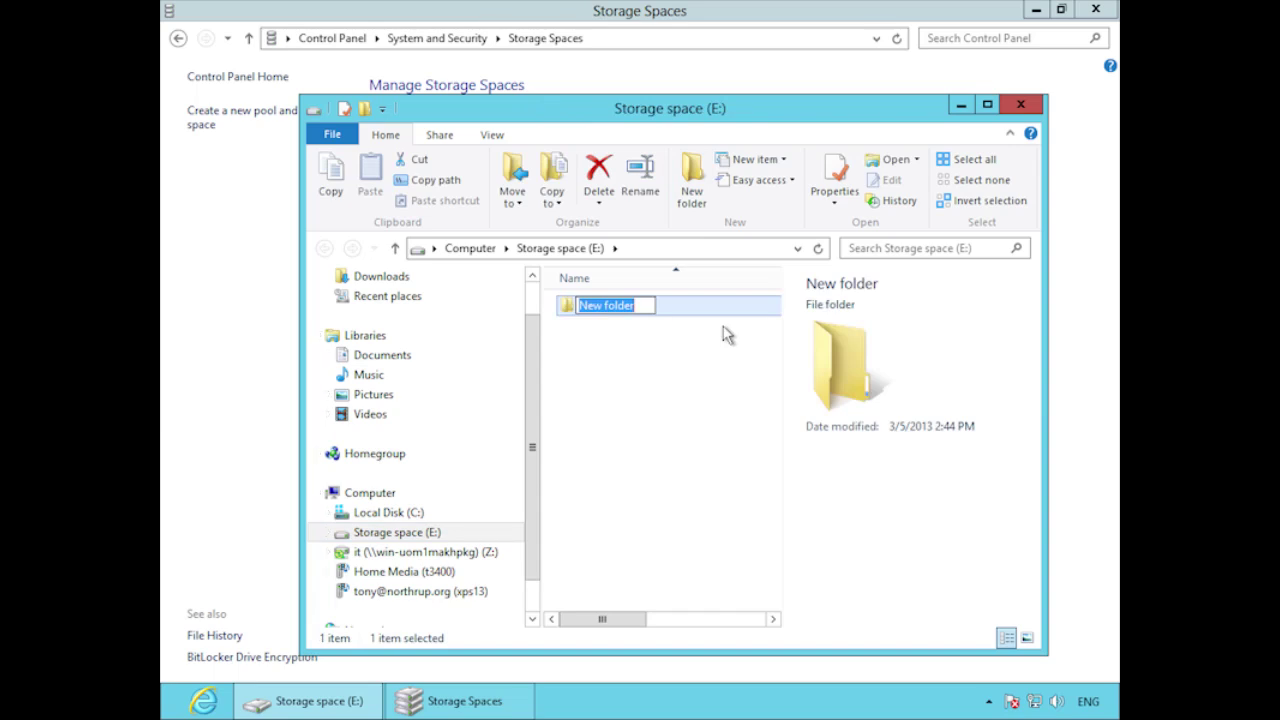
{"action": "type", "text": "Docuemnt"}
{"action": "key", "text": "BackSpace"}
{"action": "key", "text": "BackSpace"}
{"action": "key", "text": "BackSpace"}
{"action": "key", "text": "BackSpace"}
{"action": "type", "text": "ments"}
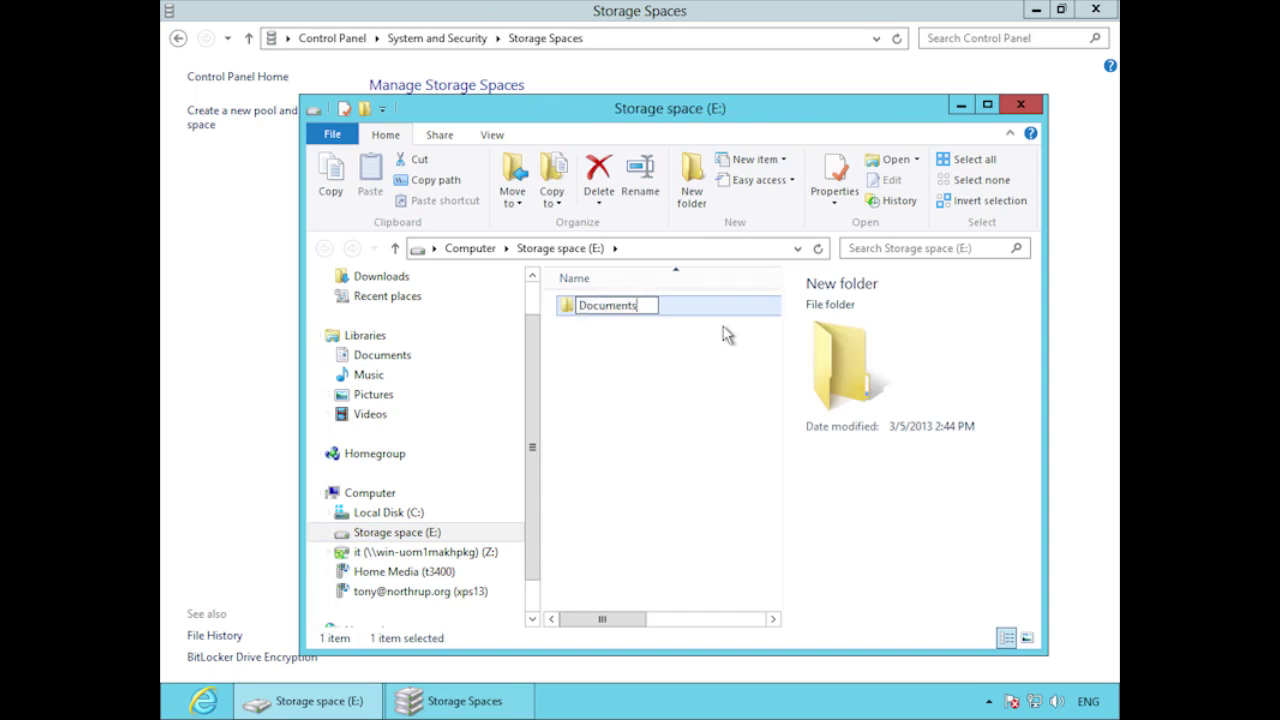
{"action": "key", "text": "Return"}
{"action": "double_click", "coordinate": [635, 308]}
Create Important Document.txt containing 'This is important stuff!', save it and close Notepad.
{"action": "right_click", "coordinate": [640, 403]}
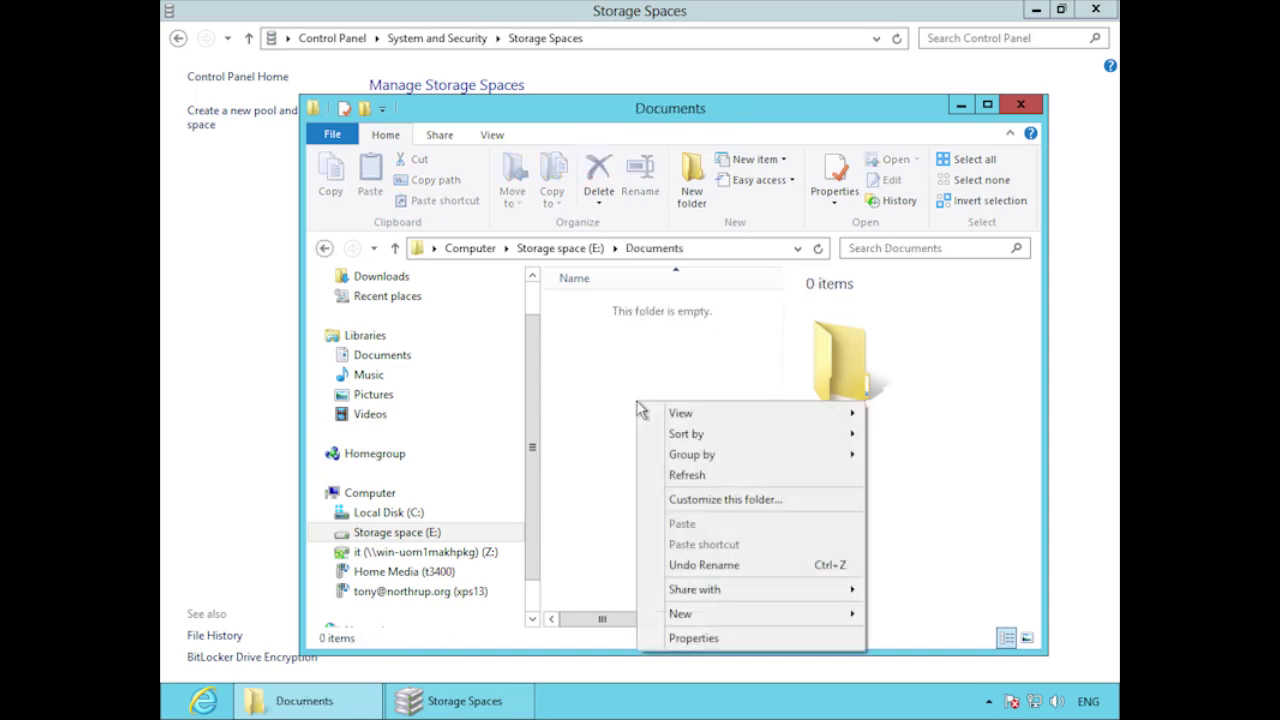
{"action": "mouse_move", "coordinate": [746, 611]}
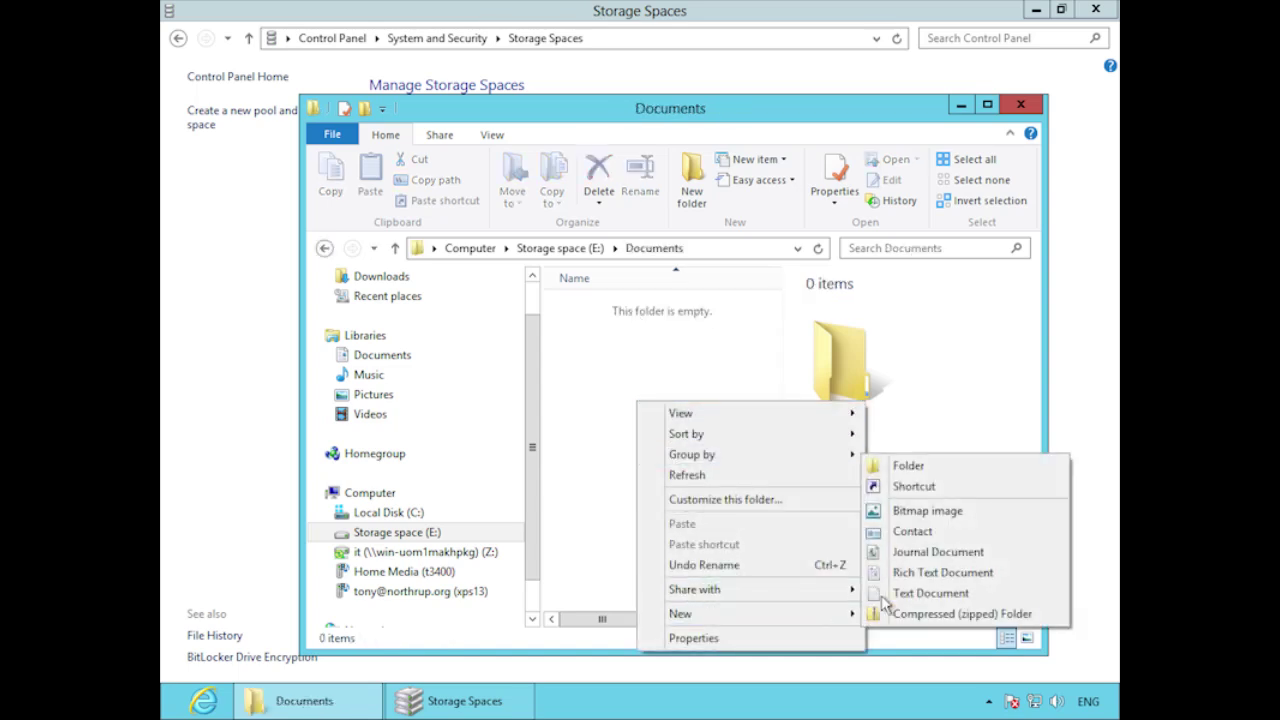
{"action": "left_click", "coordinate": [910, 593]}
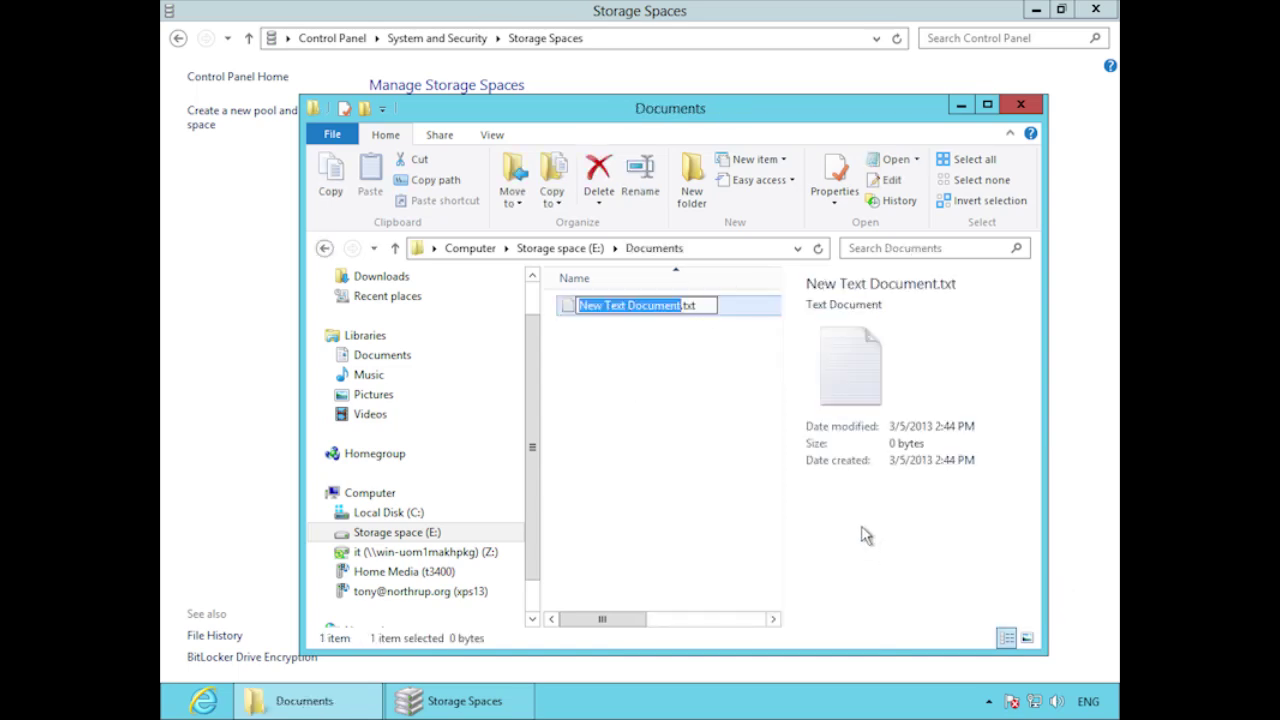
{"action": "type", "text": "IMportant"}
{"action": "key", "text": "ctrl+a"}
{"action": "type", "text": "Im"}
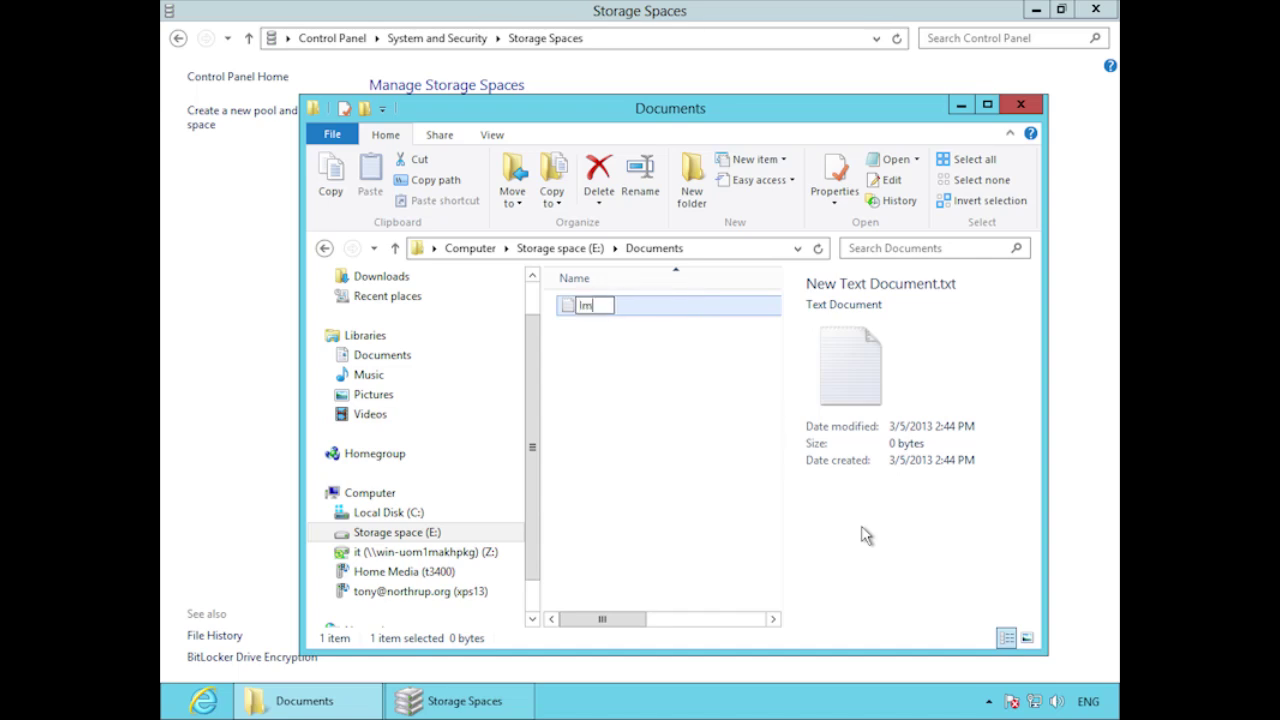
{"action": "type", "text": "portant Document.txt"}
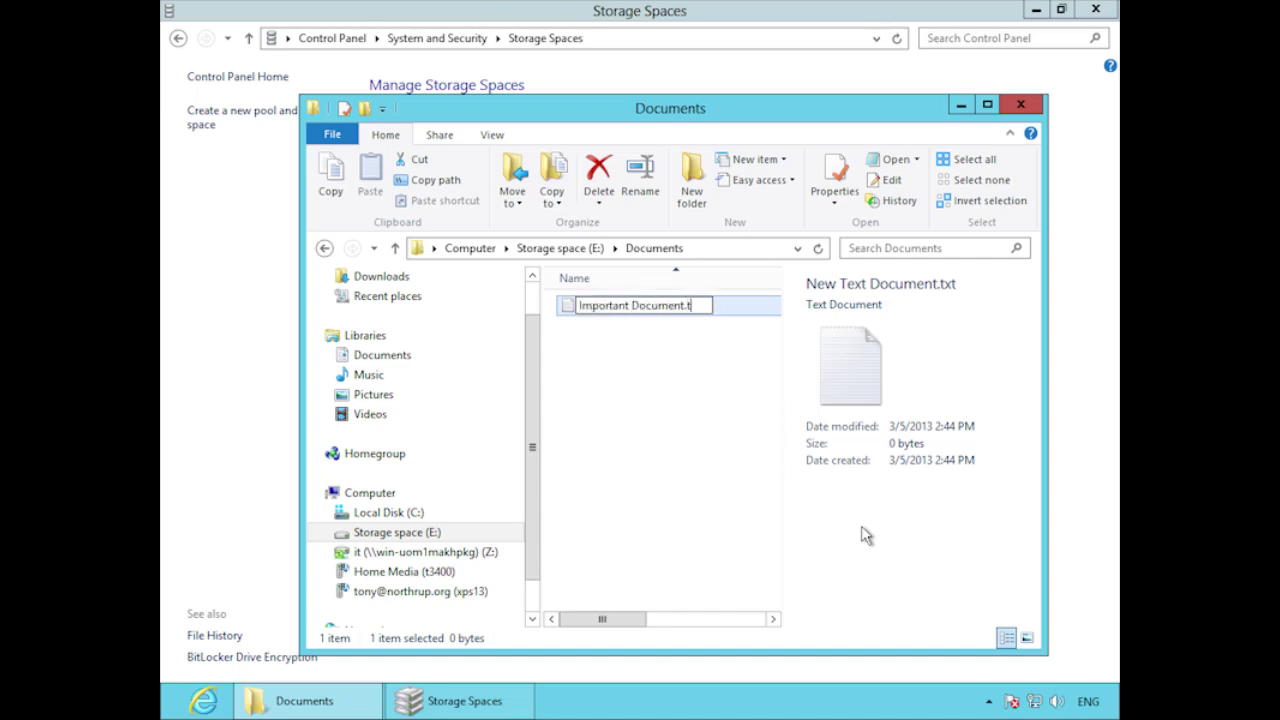
{"action": "key", "text": "Return"}
{"action": "key", "text": "Return"}
{"action": "type", "text": "This is important stuff!"}
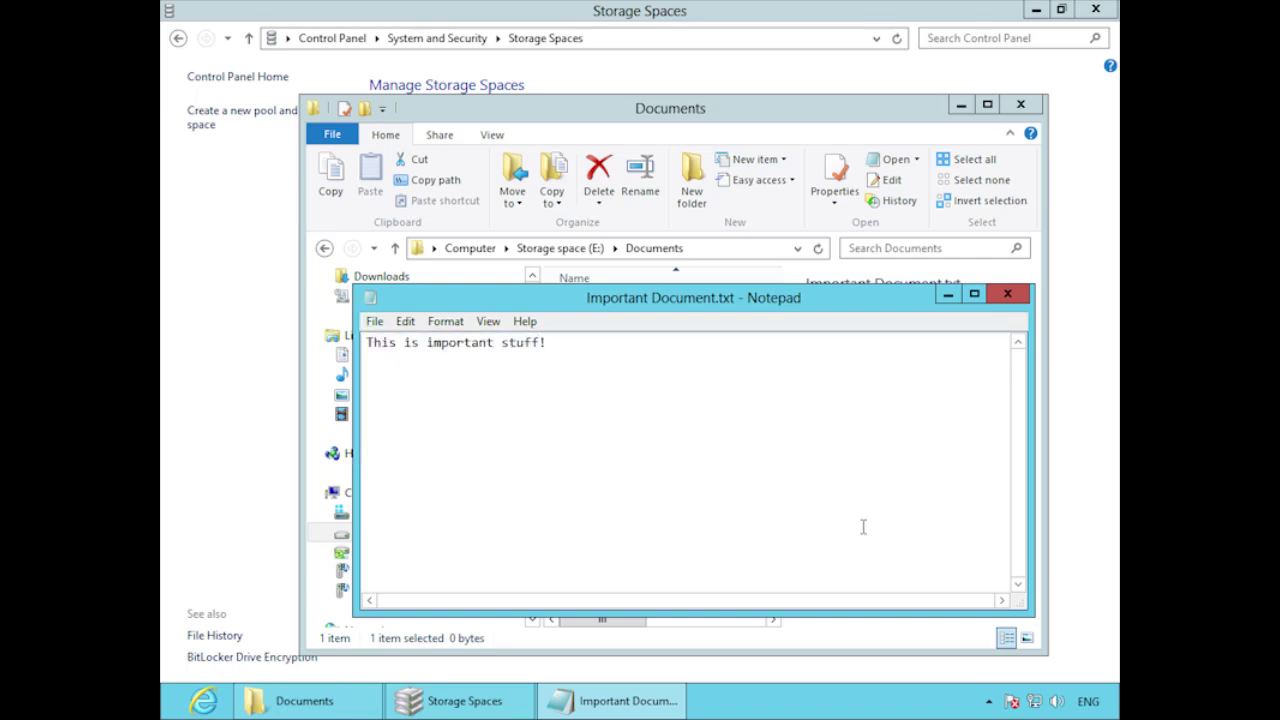
{"action": "key", "text": "ctrl+s"}
{"action": "left_click", "coordinate": [1008, 294]}
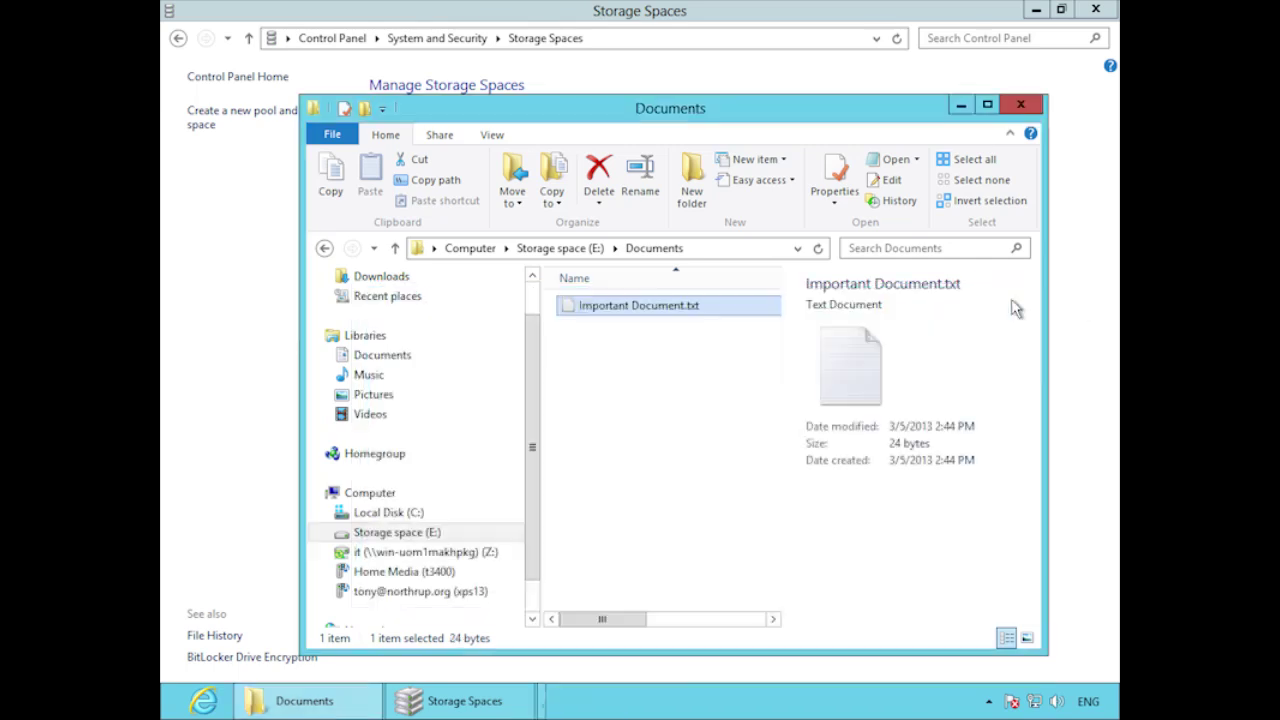
Close the Documents folder window to show the Start screen.
{"action": "left_click", "coordinate": [1021, 106]}
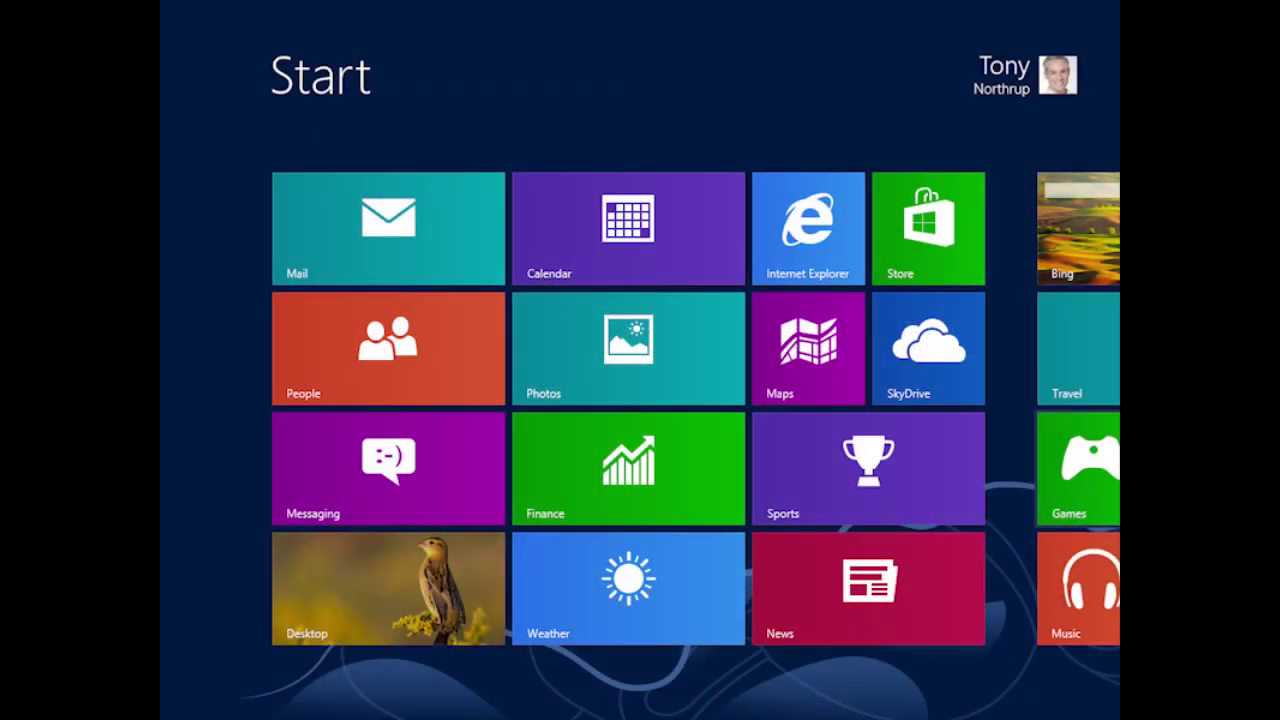
Open Disk Management in a maximized Computer Management and select Storage space (E:), 1034.37 GB NTFS, on Disk 5.
{"action": "key", "text": "super+x"}
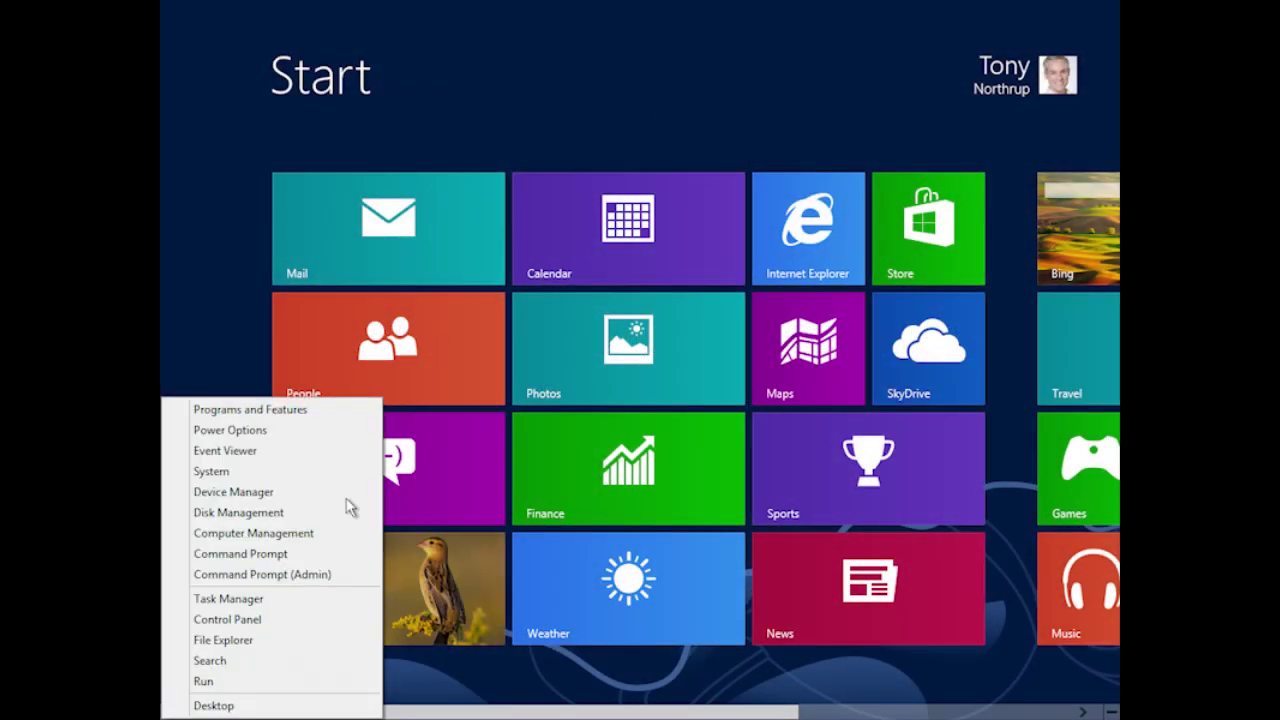
{"action": "left_click", "coordinate": [321, 540]}
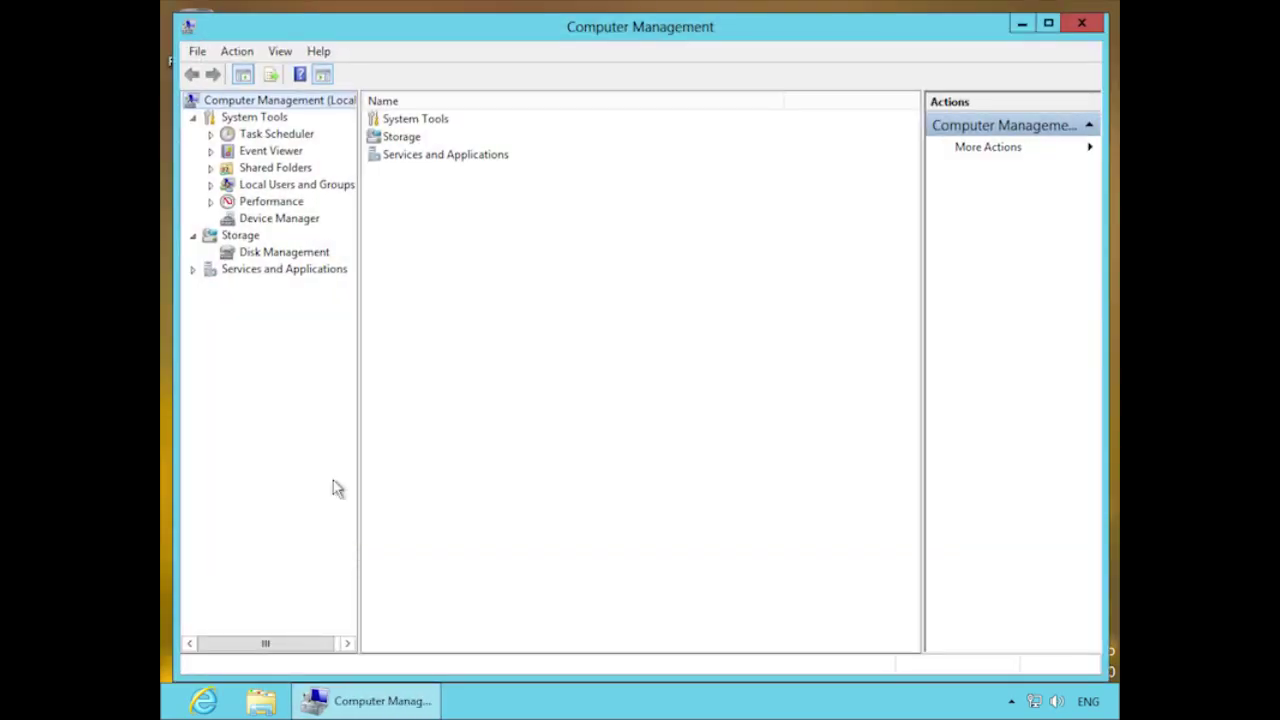
{"action": "left_click", "coordinate": [290, 254]}
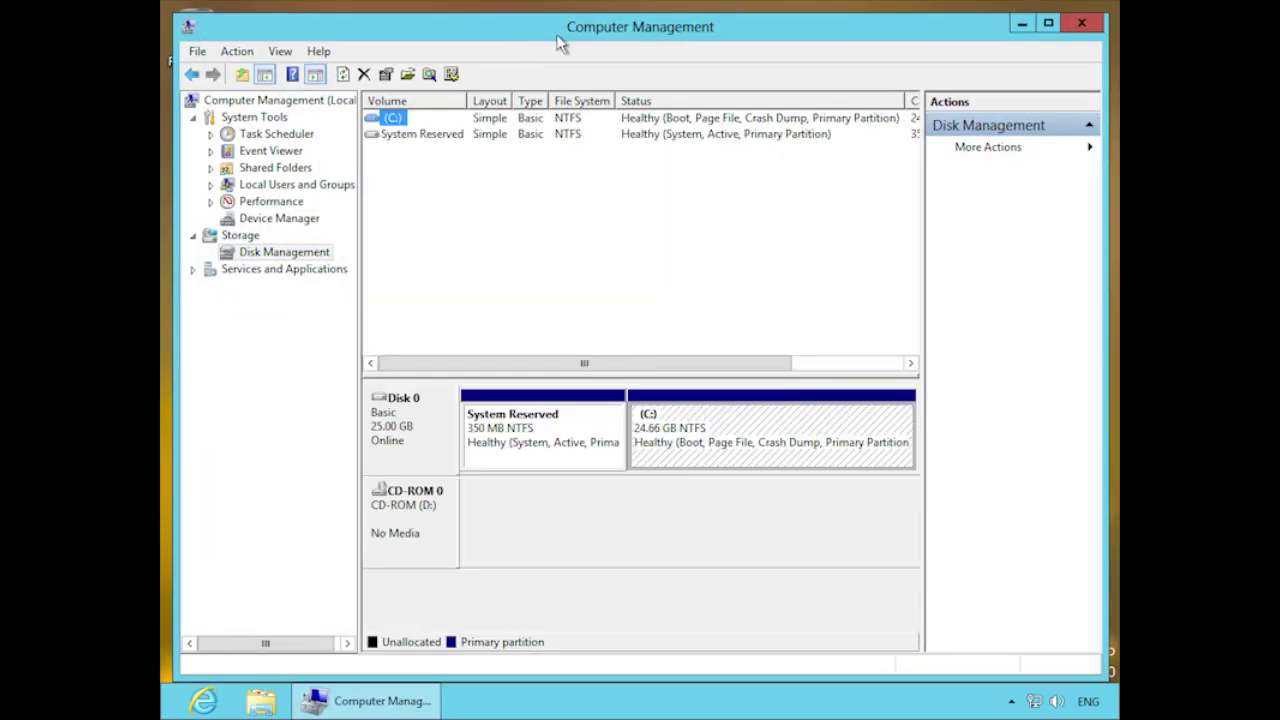
{"action": "double_click", "coordinate": [561, 41]}
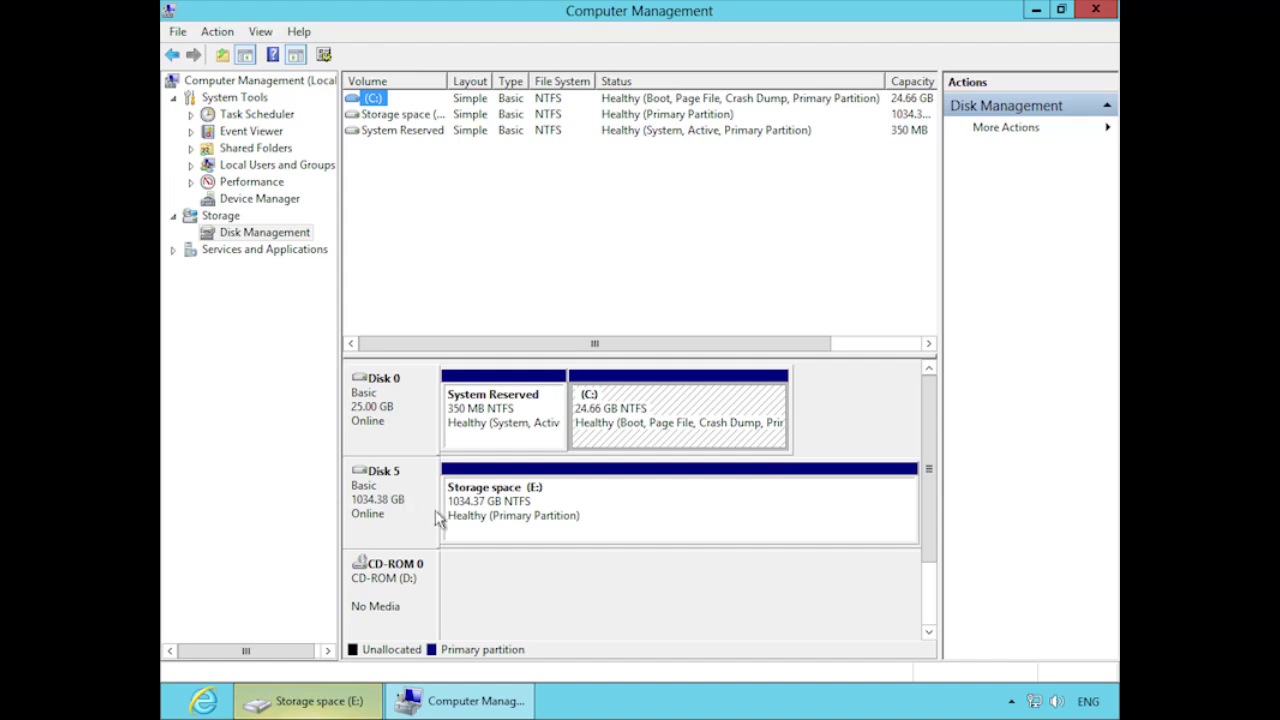
{"action": "left_click", "coordinate": [567, 511]}
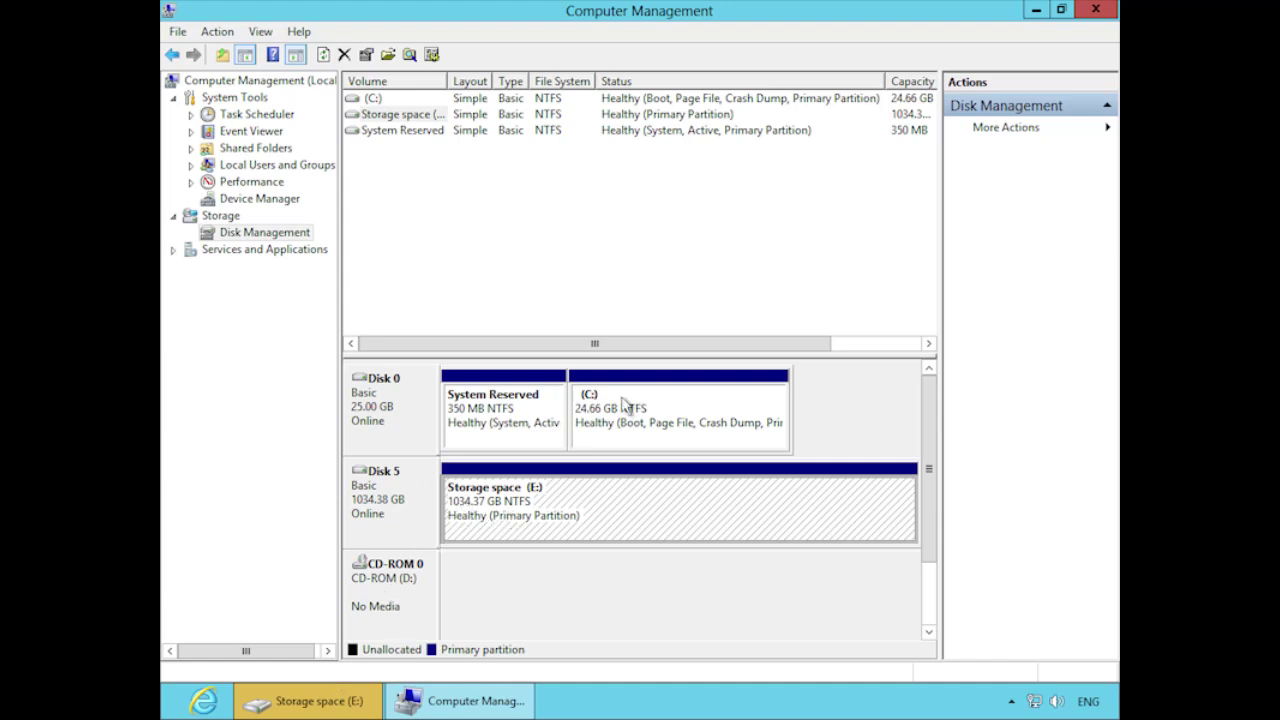
Close Computer Management and open Storage Spaces from a 'storage' Settings search to view the disconnected drive.
{"action": "left_click", "coordinate": [1097, 10]}
{"action": "key", "text": "super"}
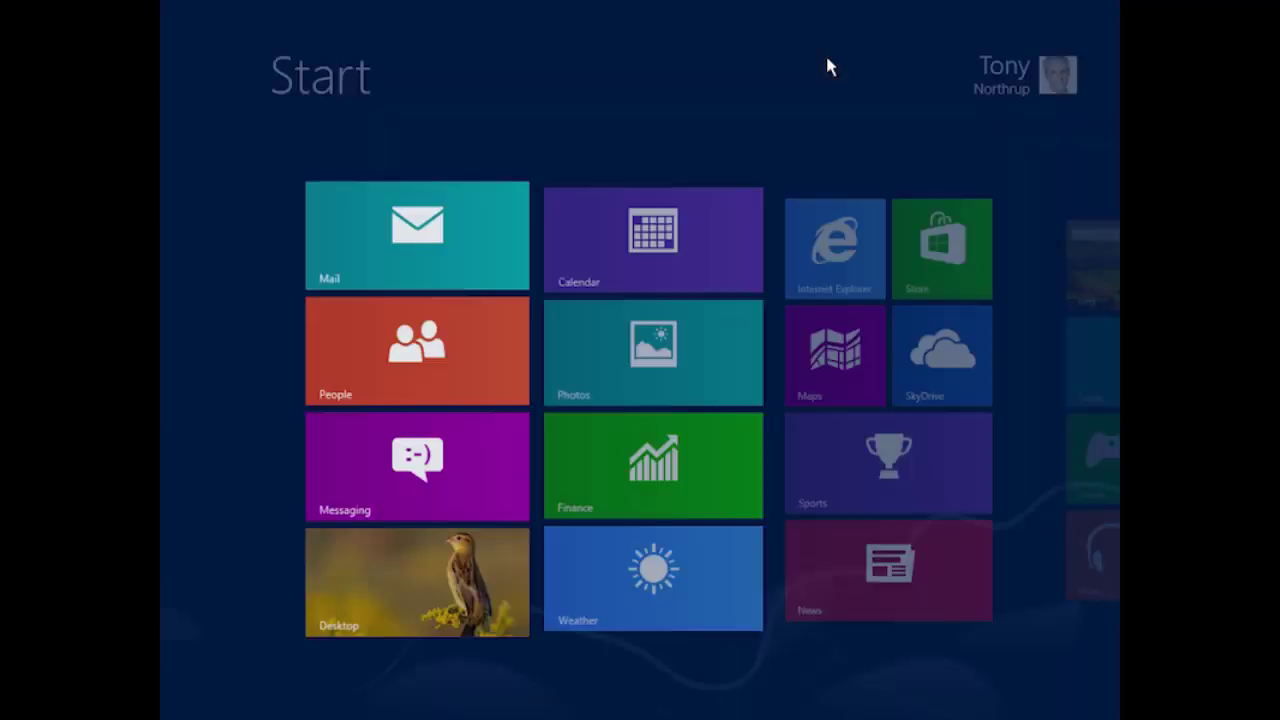
{"action": "type", "text": "storage"}
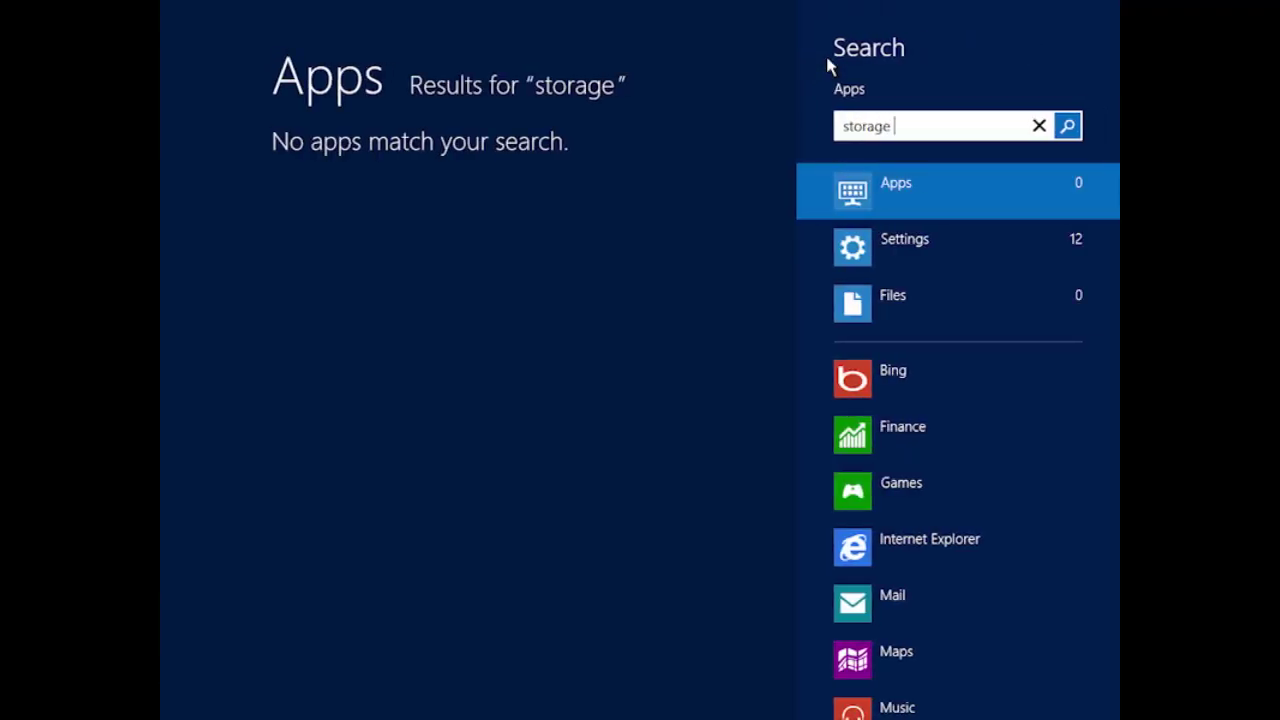
{"action": "left_click", "coordinate": [950, 255]}
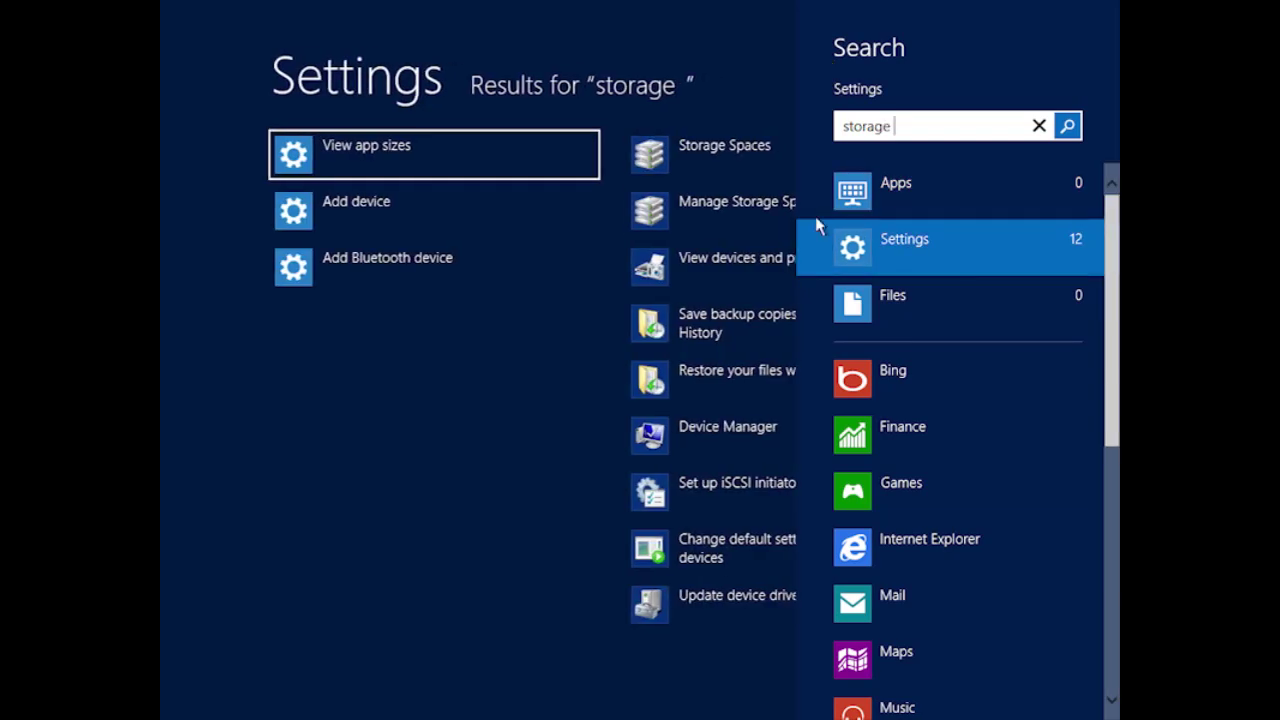
{"action": "left_click", "coordinate": [718, 155]}
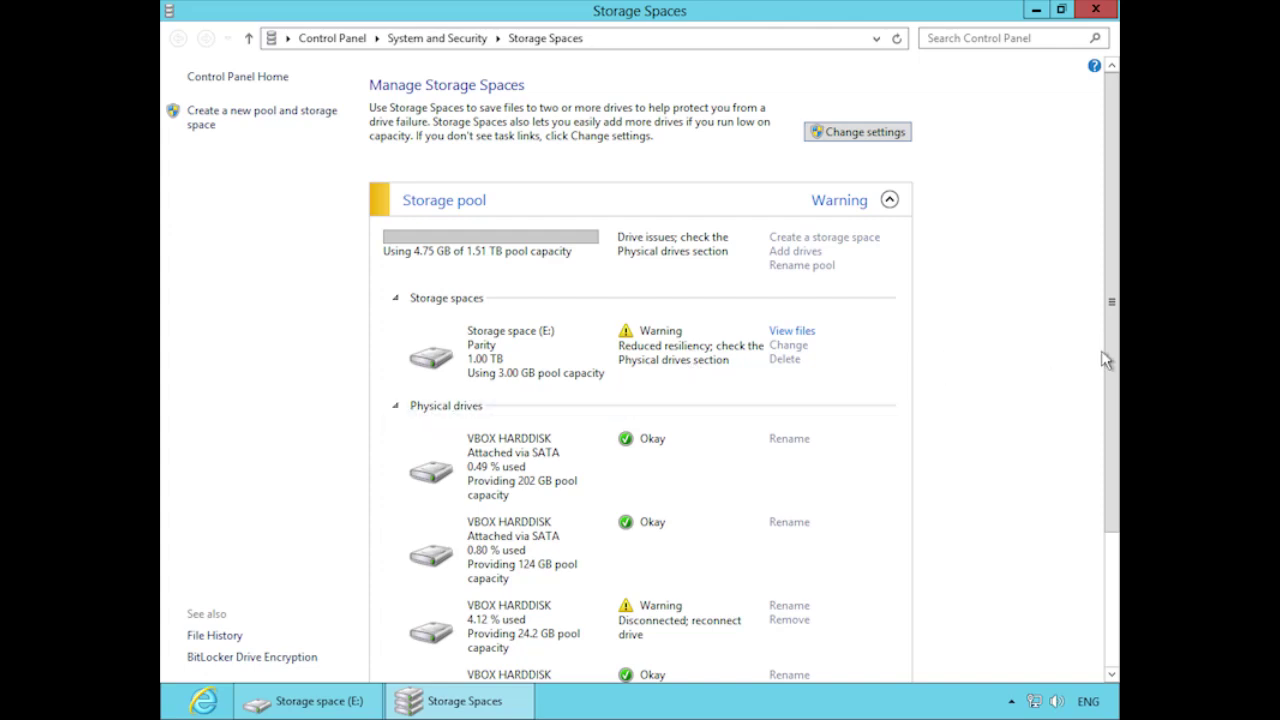
{"action": "scroll", "coordinate": [1113, 380], "scroll_direction": "down", "scroll_amount": 3}
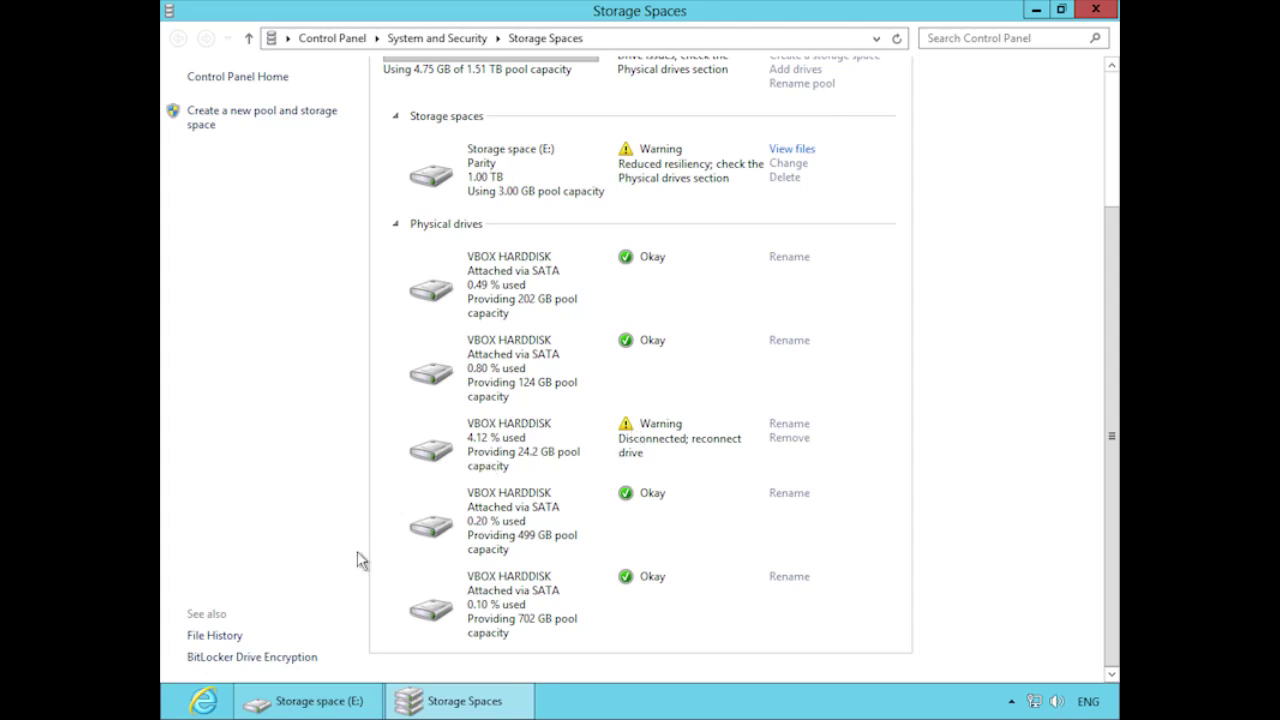
Open Important Document.txt from E:\Documents, confirm it reads 'This is important stuff!', then close it.
{"action": "left_click", "coordinate": [330, 703]}
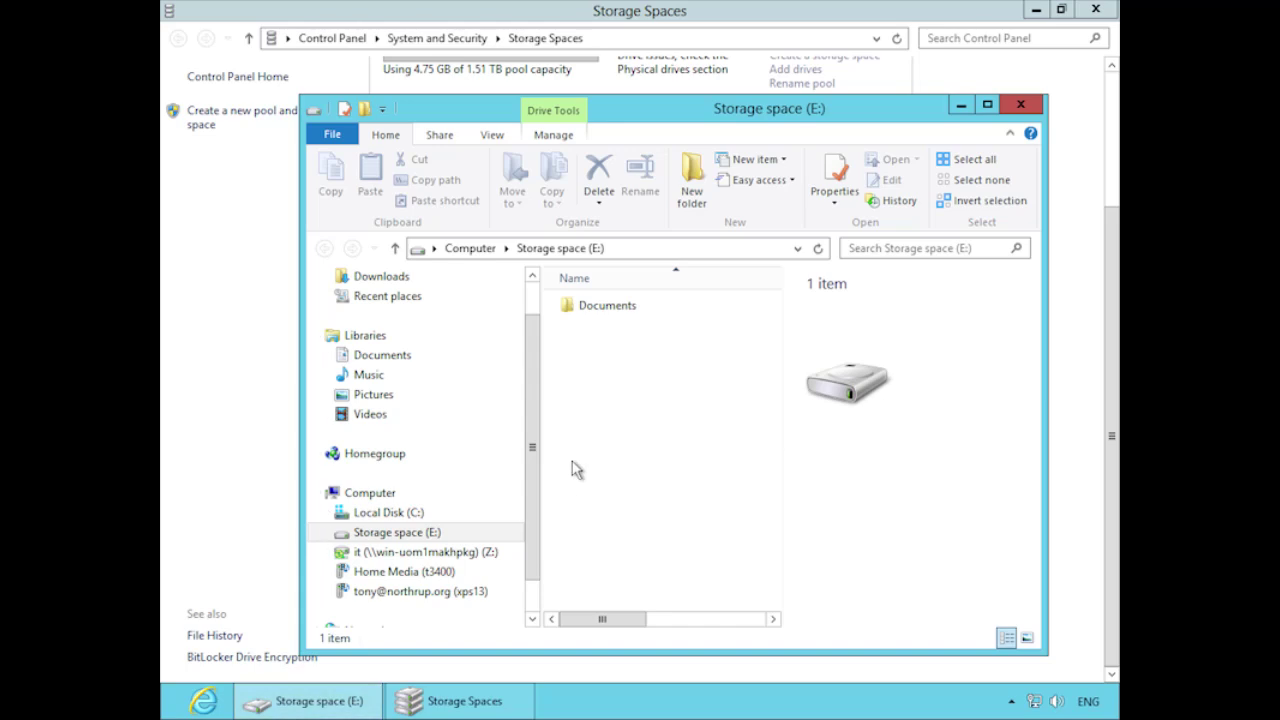
{"action": "left_click", "coordinate": [327, 533]}
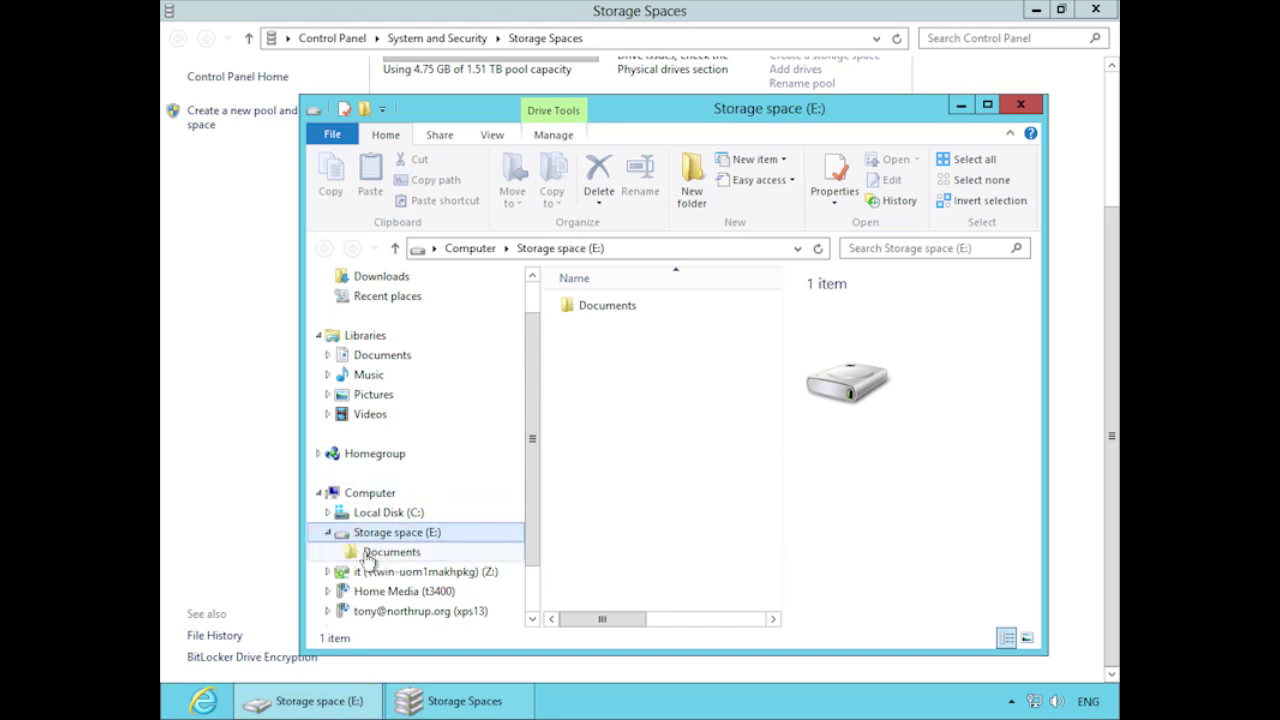
{"action": "left_click", "coordinate": [390, 552]}
{"action": "double_click", "coordinate": [632, 306]}
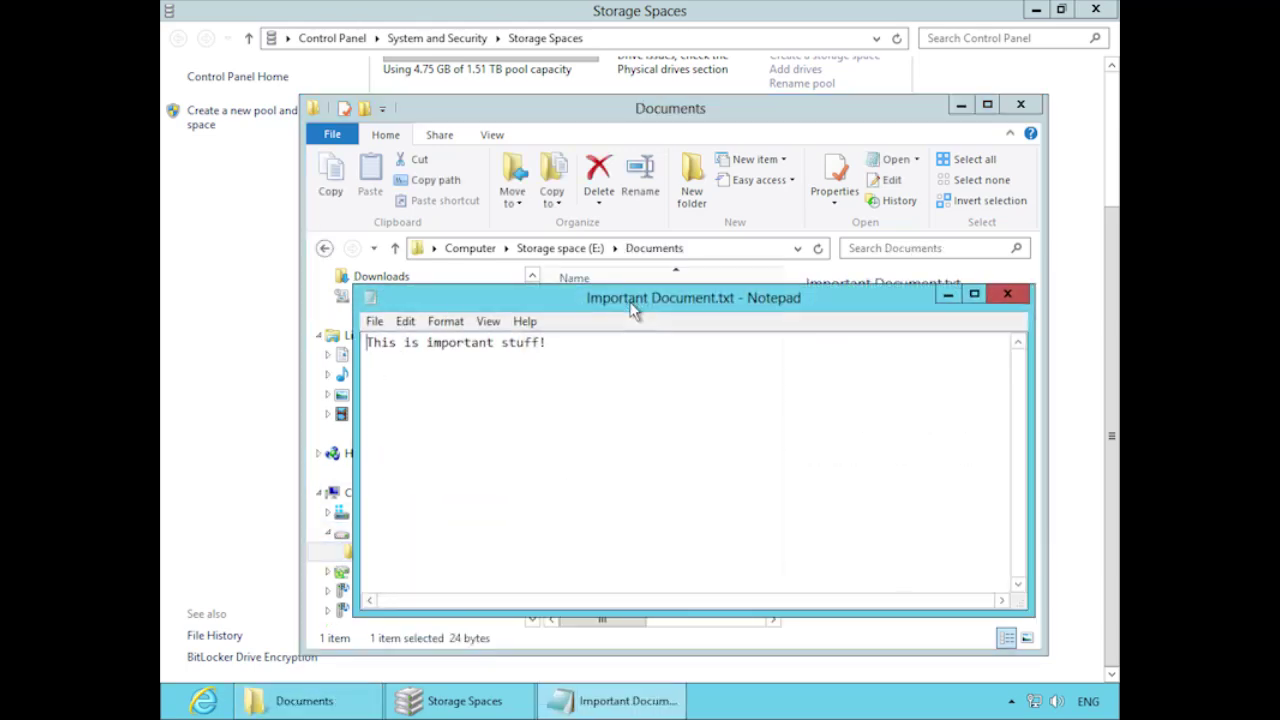
{"action": "left_click_drag", "start_coordinate": [632, 310], "coordinate": [634, 227]}
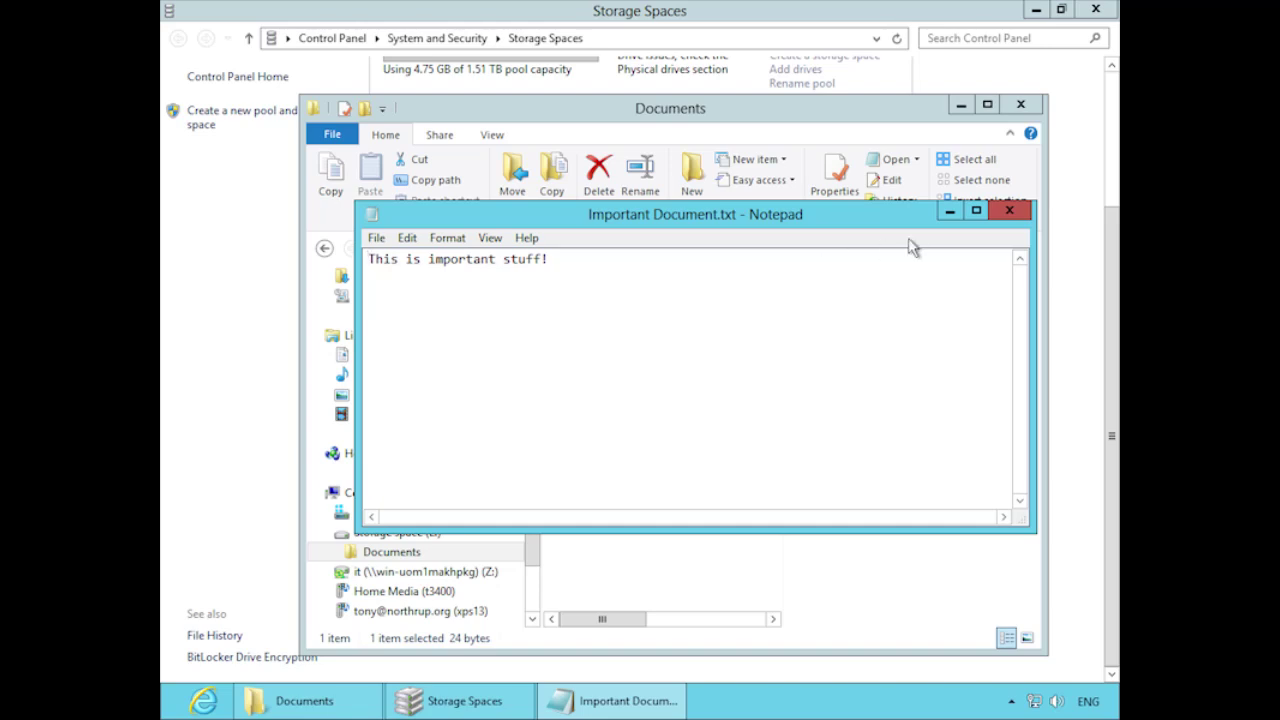
{"action": "left_click", "coordinate": [1009, 212]}
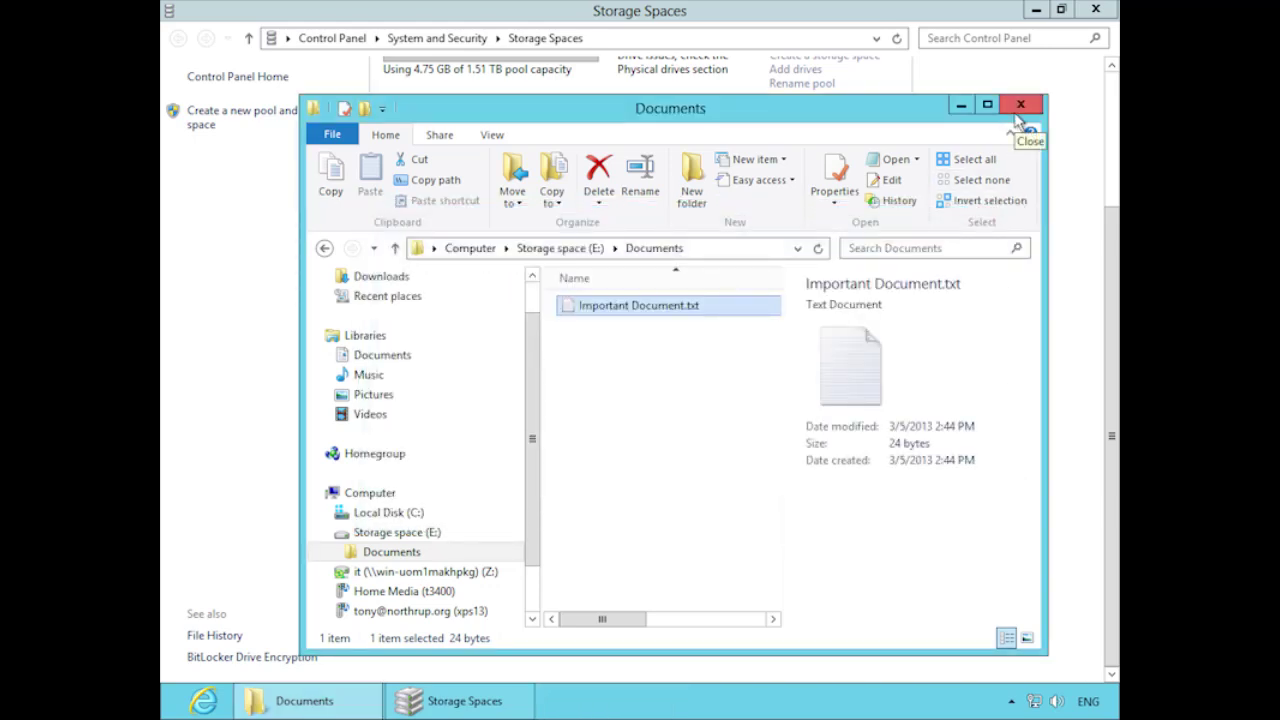
Close the Documents window, unlock pool settings as administrator, and remove the disconnected 24.2 GB drive.
{"action": "left_click", "coordinate": [1017, 111]}
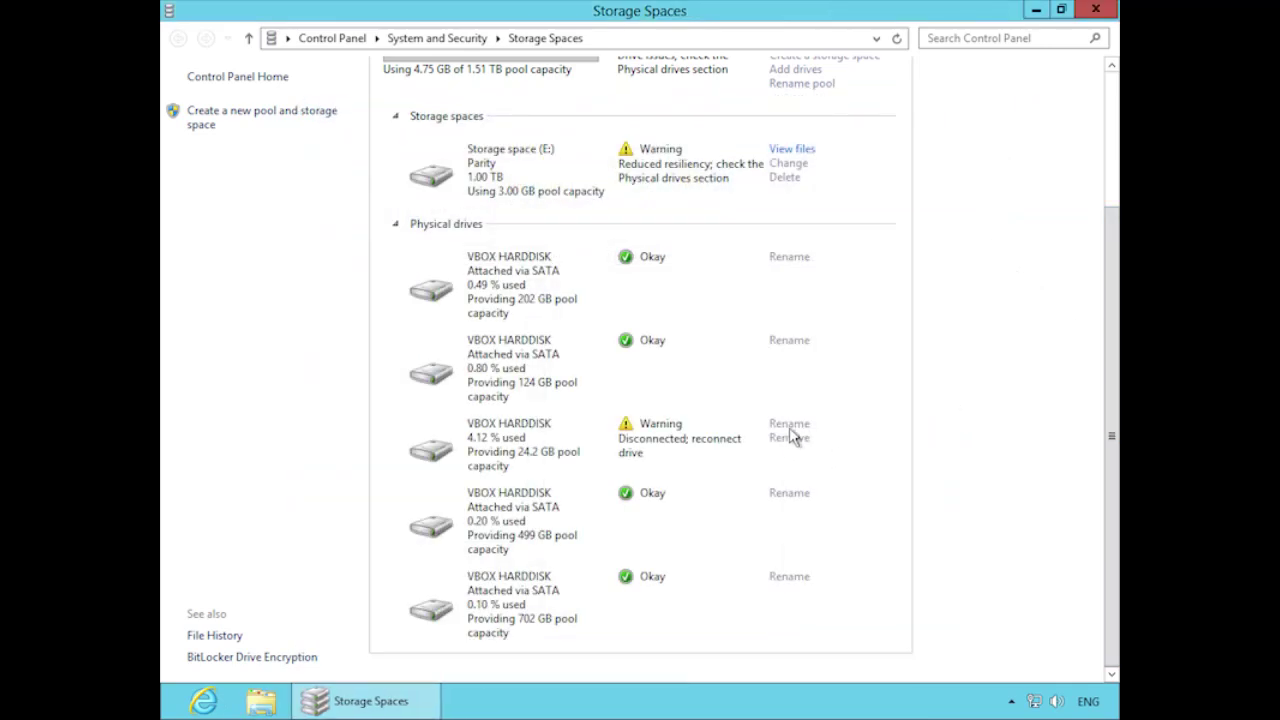
{"action": "scroll", "coordinate": [952, 311], "scroll_direction": "up", "scroll_amount": 4}
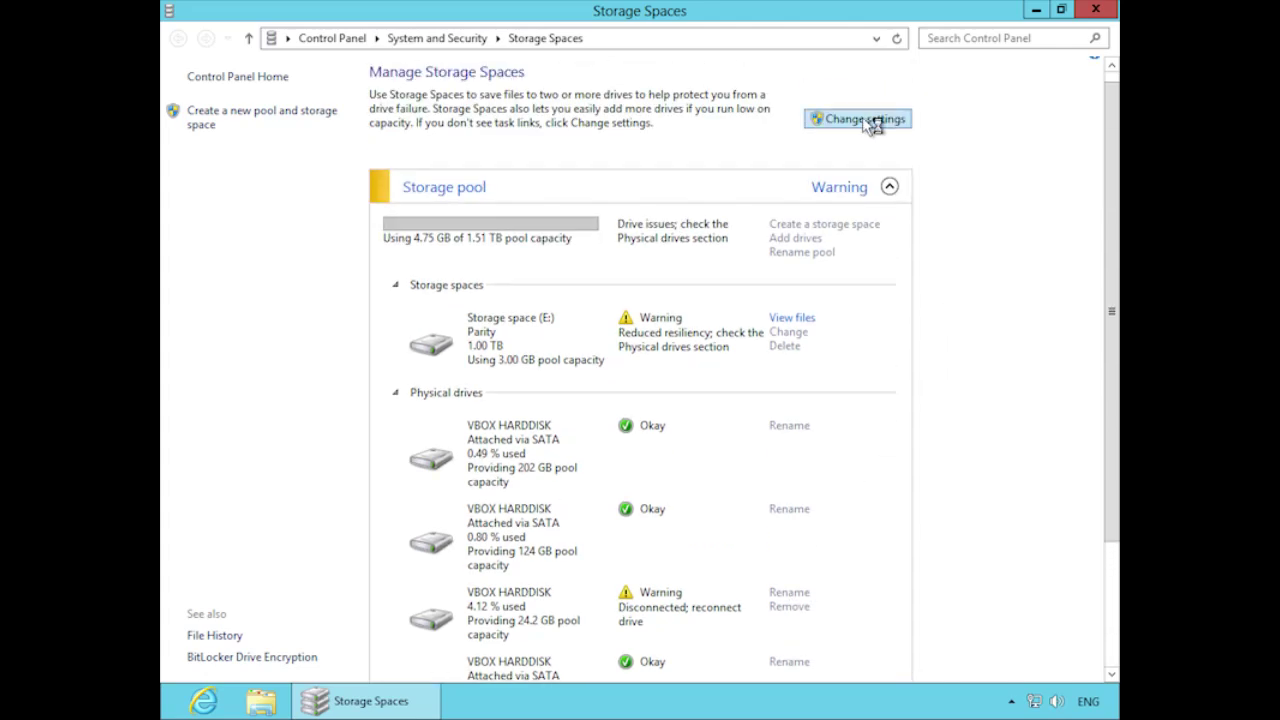
{"action": "left_click", "coordinate": [872, 120]}
{"action": "left_click", "coordinate": [722, 379]}
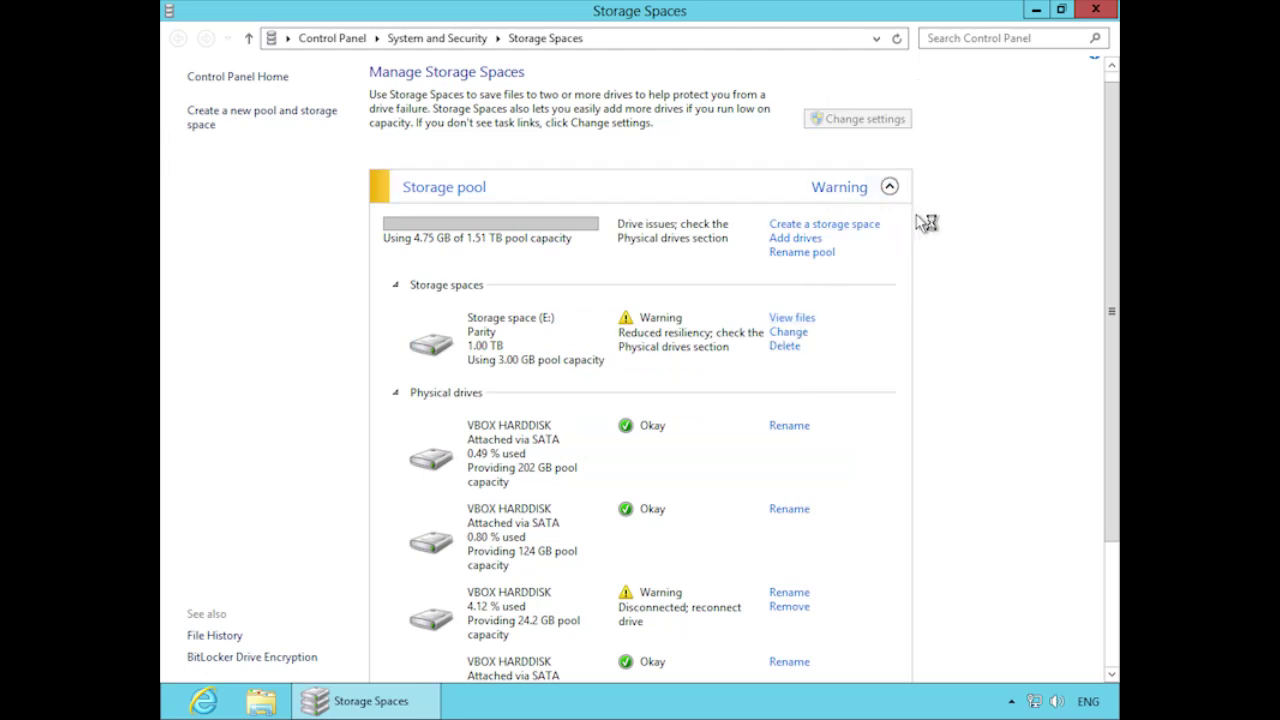
{"action": "left_click_drag", "start_coordinate": [1111, 523], "coordinate": [1110, 680]}
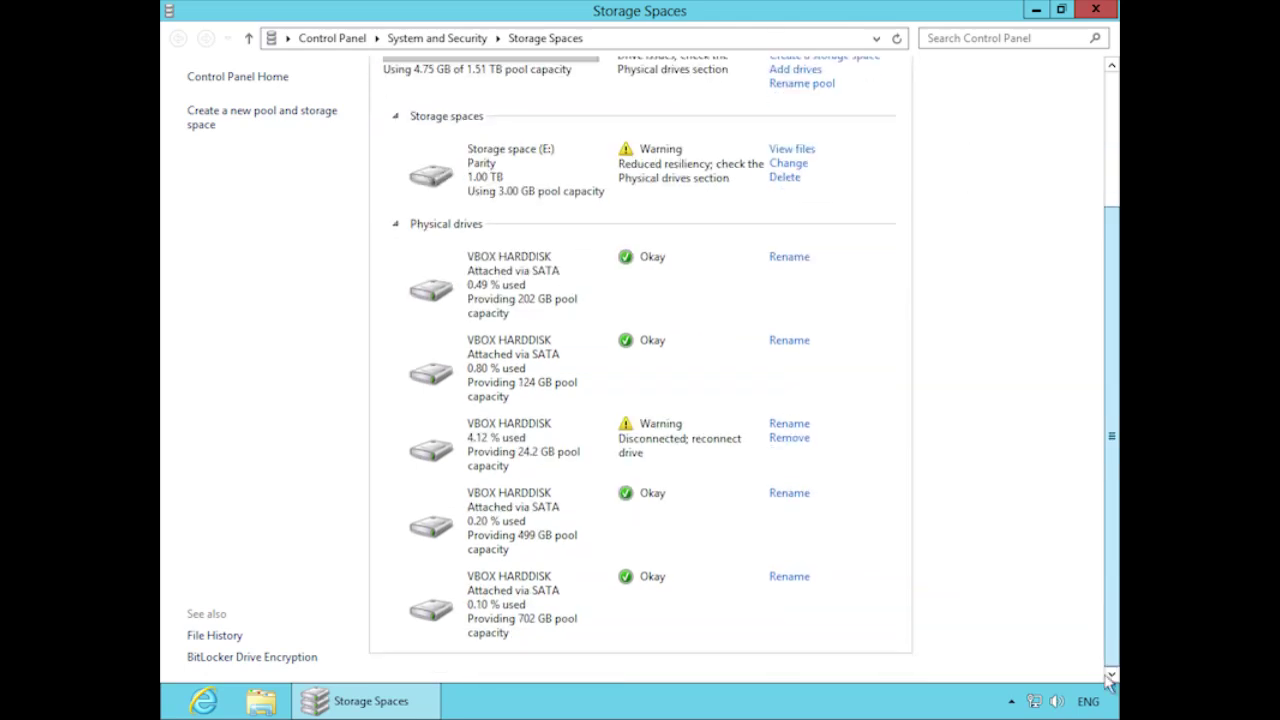
{"action": "left_click", "coordinate": [795, 440]}
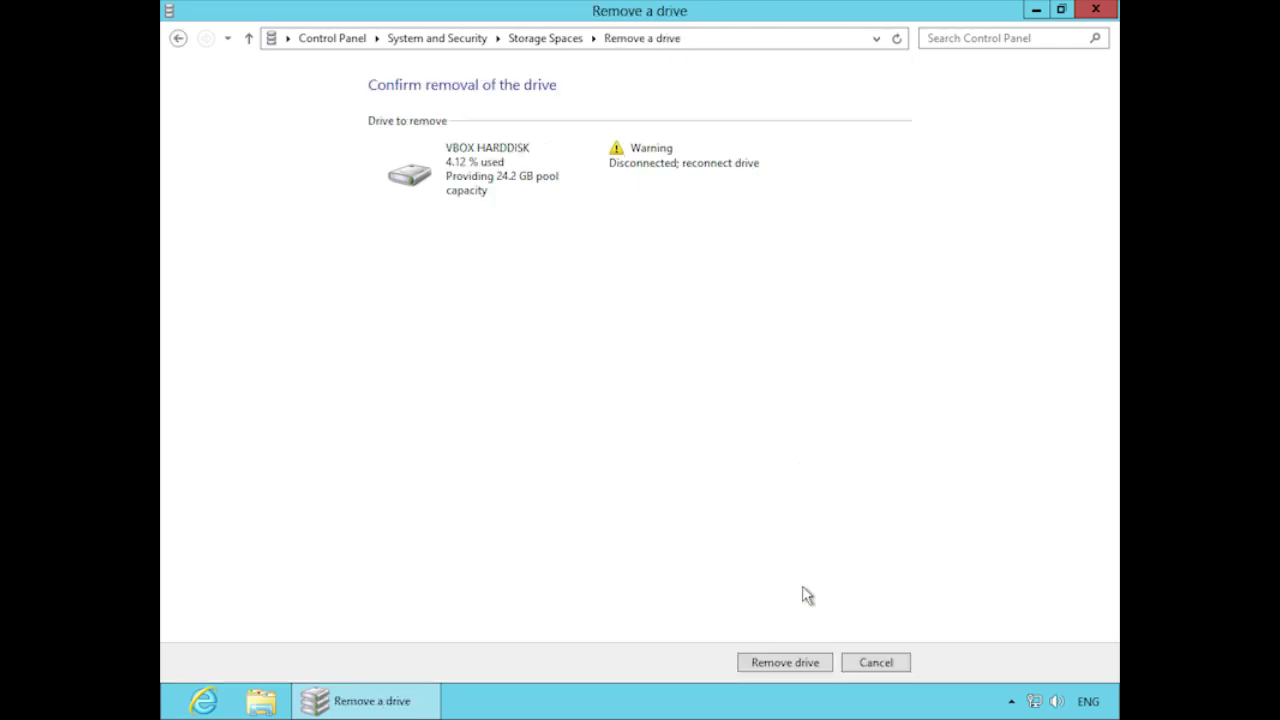
{"action": "left_click", "coordinate": [809, 672]}
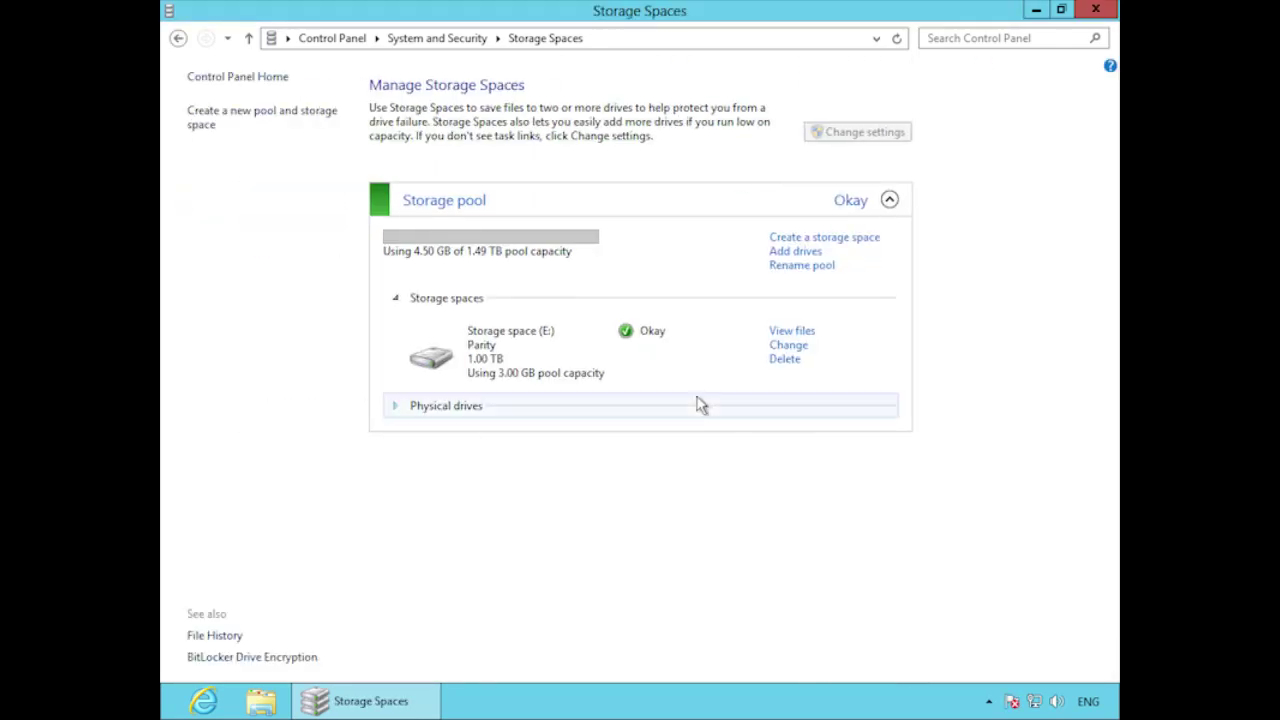
Expand Physical drives and review the four remaining drives (202, 124, 499, 702 GB), all Okay.
{"action": "left_click", "coordinate": [395, 406]}
{"action": "scroll", "coordinate": [614, 398], "scroll_direction": "down", "scroll_amount": 1}
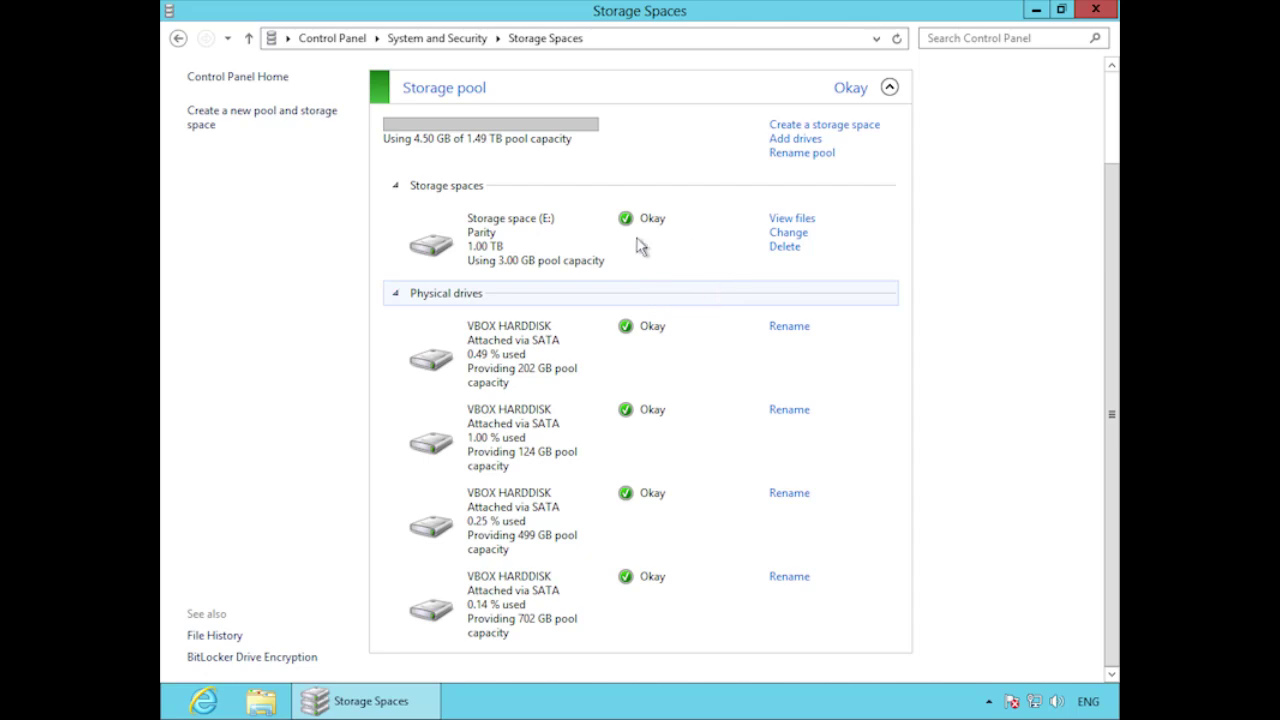
{"action": "scroll", "coordinate": [541, 409], "scroll_direction": "up", "scroll_amount": 1}
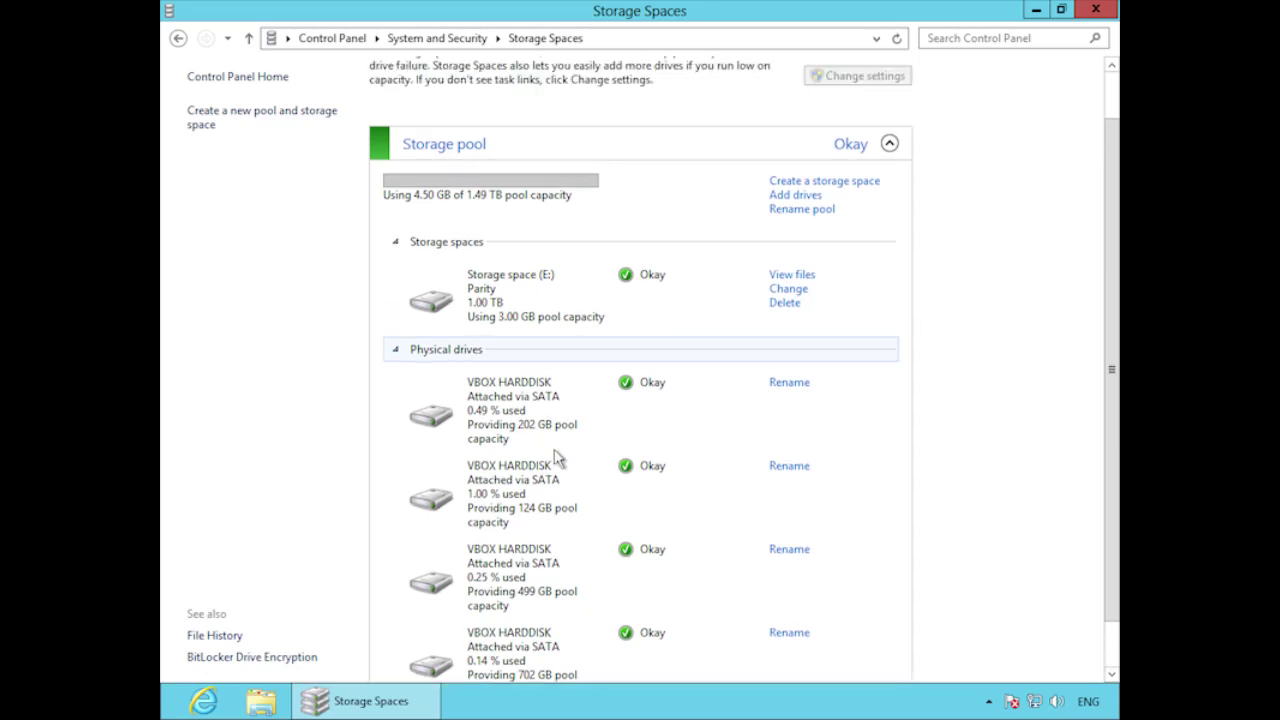
{"action": "scroll", "coordinate": [566, 486], "scroll_direction": "down", "scroll_amount": 1}
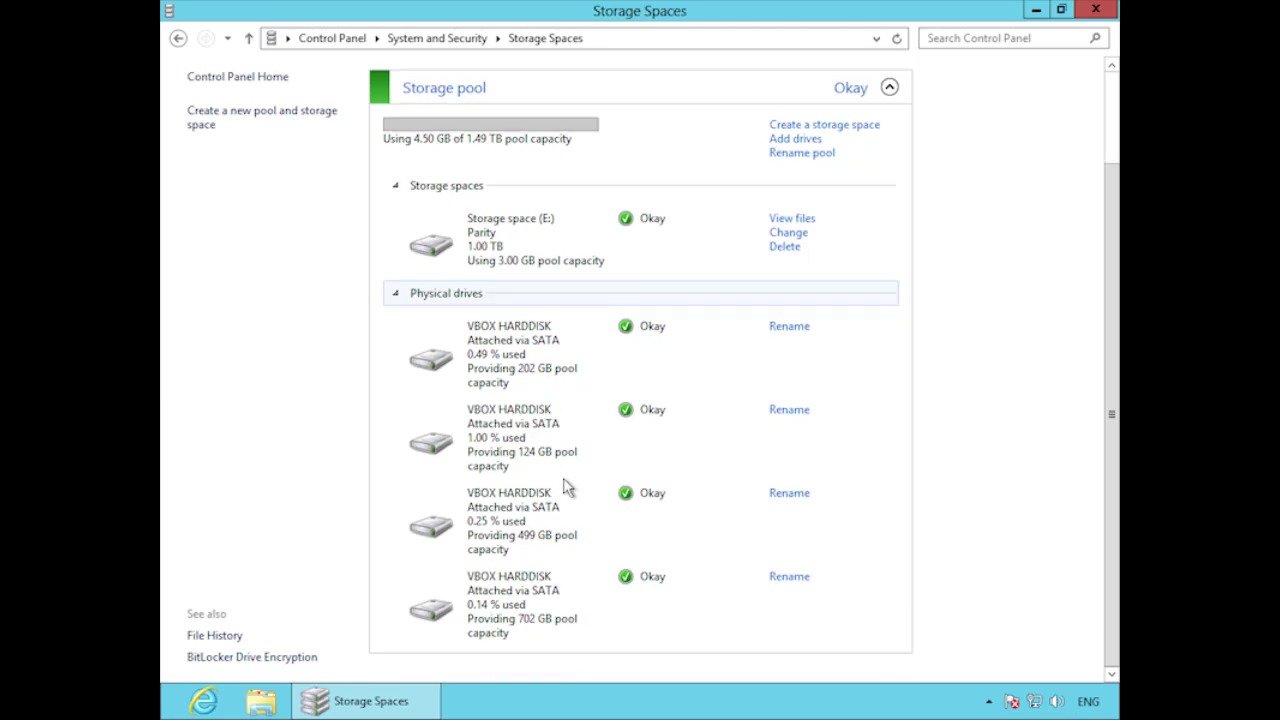
{"action": "scroll", "coordinate": [566, 486], "scroll_direction": "up", "scroll_amount": 1}
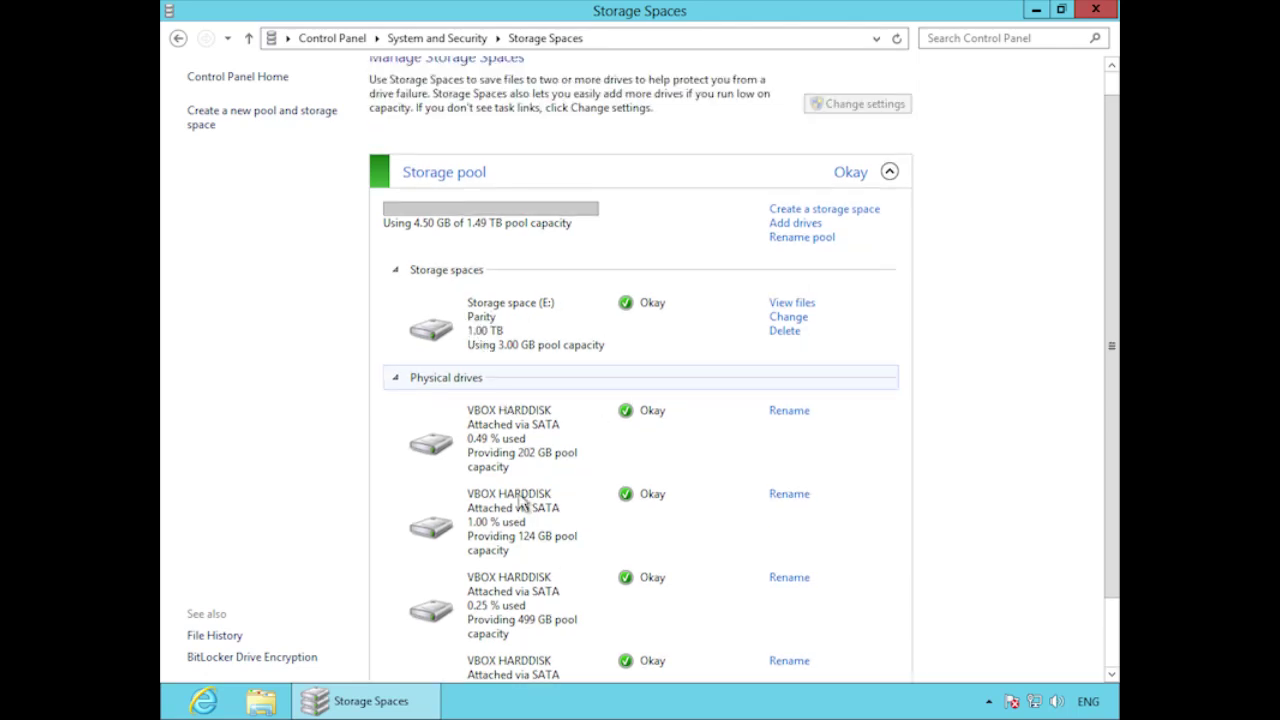
{"action": "scroll", "coordinate": [522, 503], "scroll_direction": "down", "scroll_amount": 1}
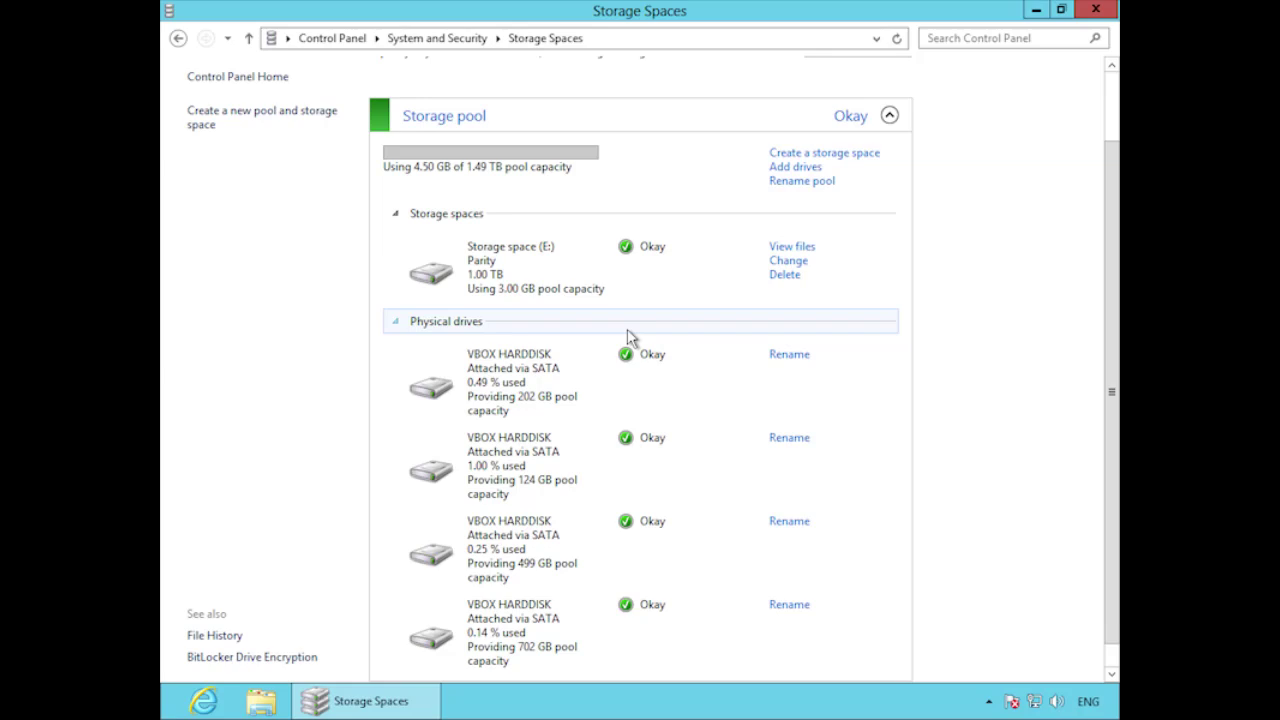
Shut down through the Settings charm's Power menu, then sign back in with the account password.
{"action": "key", "text": "super"}
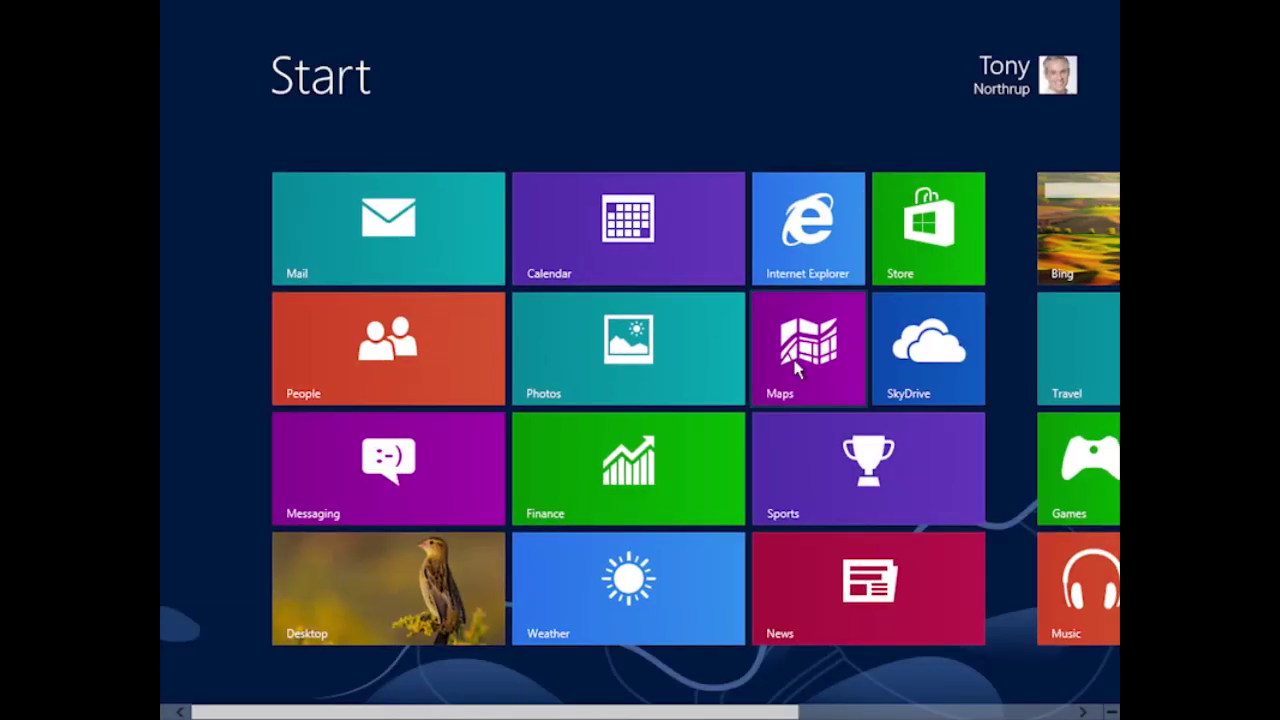
{"action": "key", "text": "super+c"}
{"action": "left_click", "coordinate": [1048, 545]}
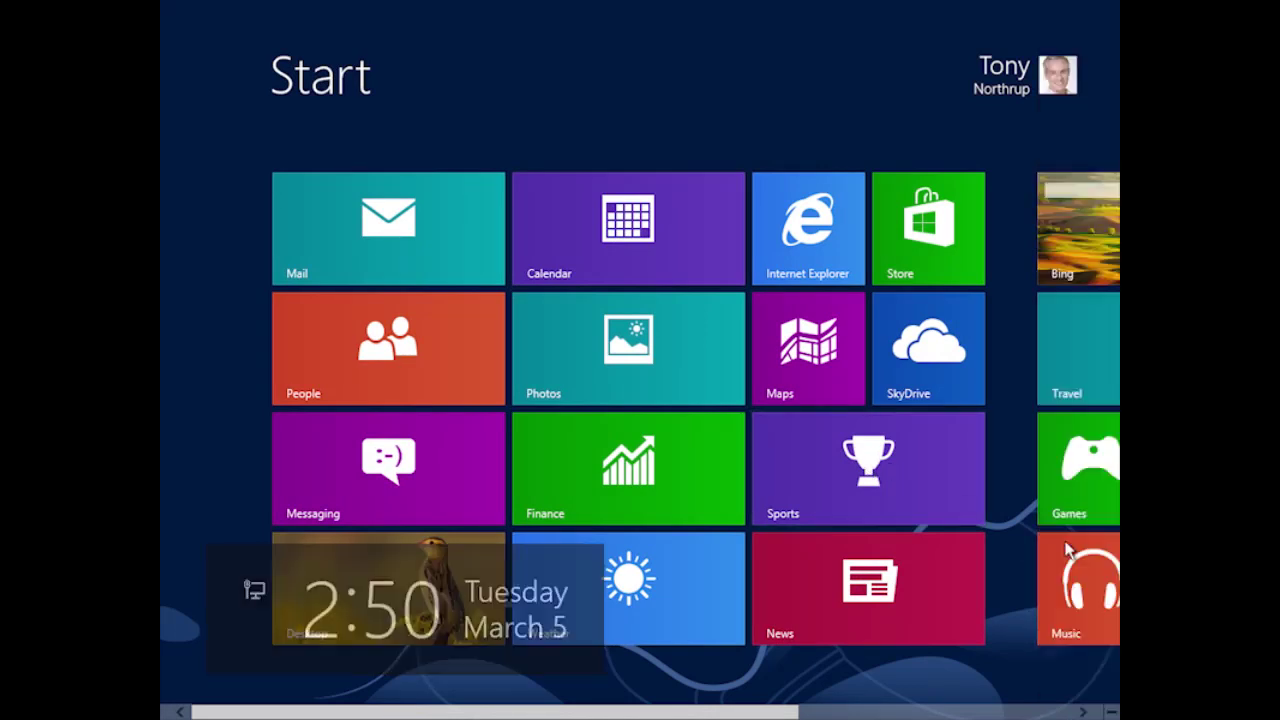
{"action": "left_click", "coordinate": [960, 590]}
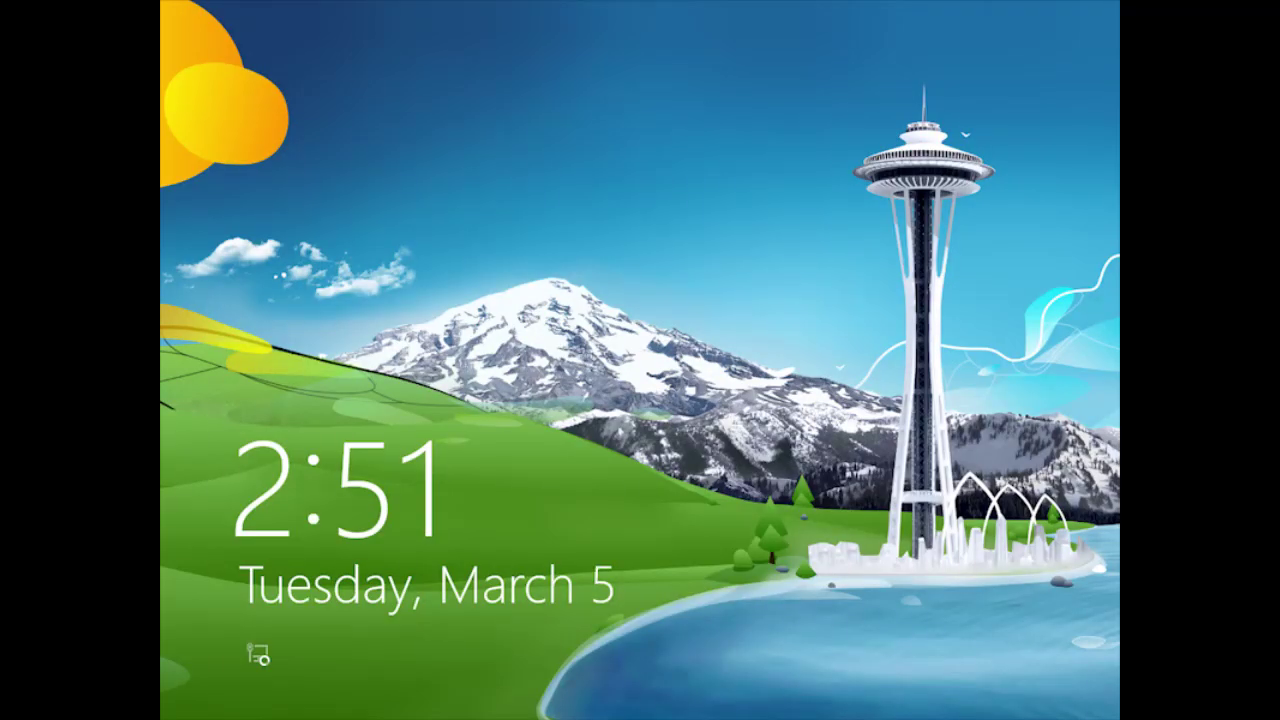
{"action": "left_click", "coordinate": [845, 533]}
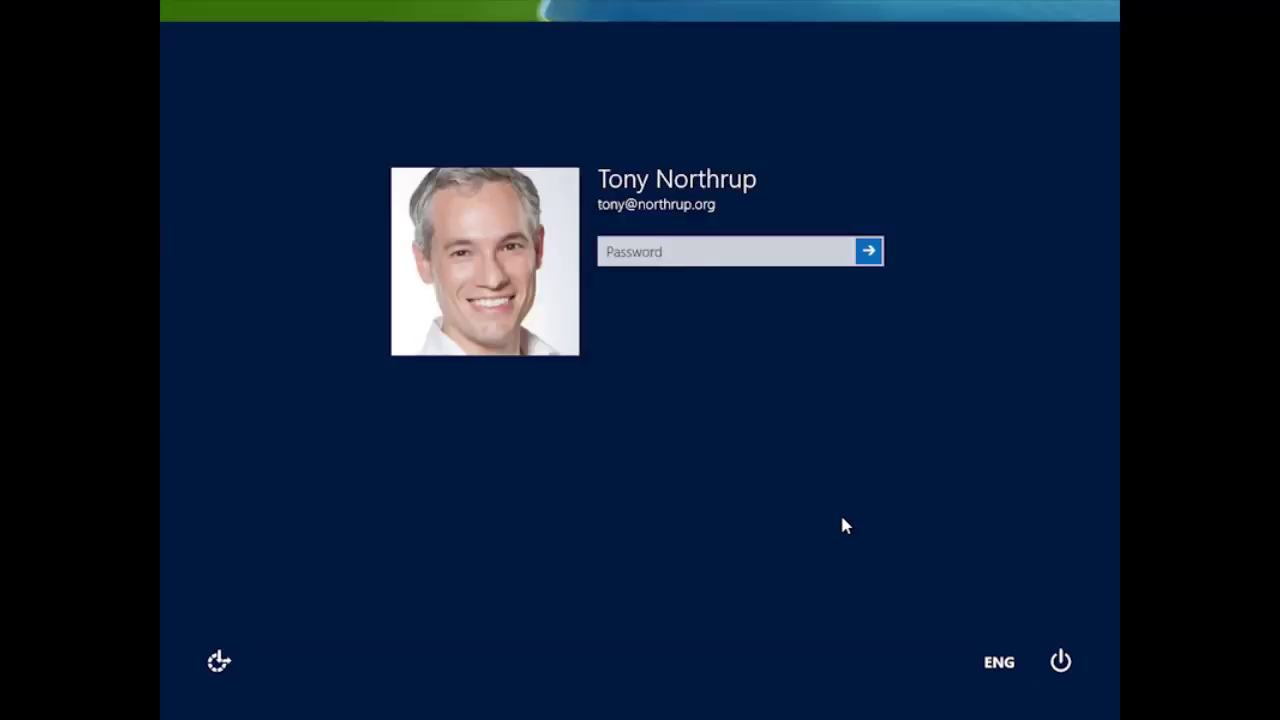
{"action": "type", "text": "••"}
{"action": "key", "text": "Return"}
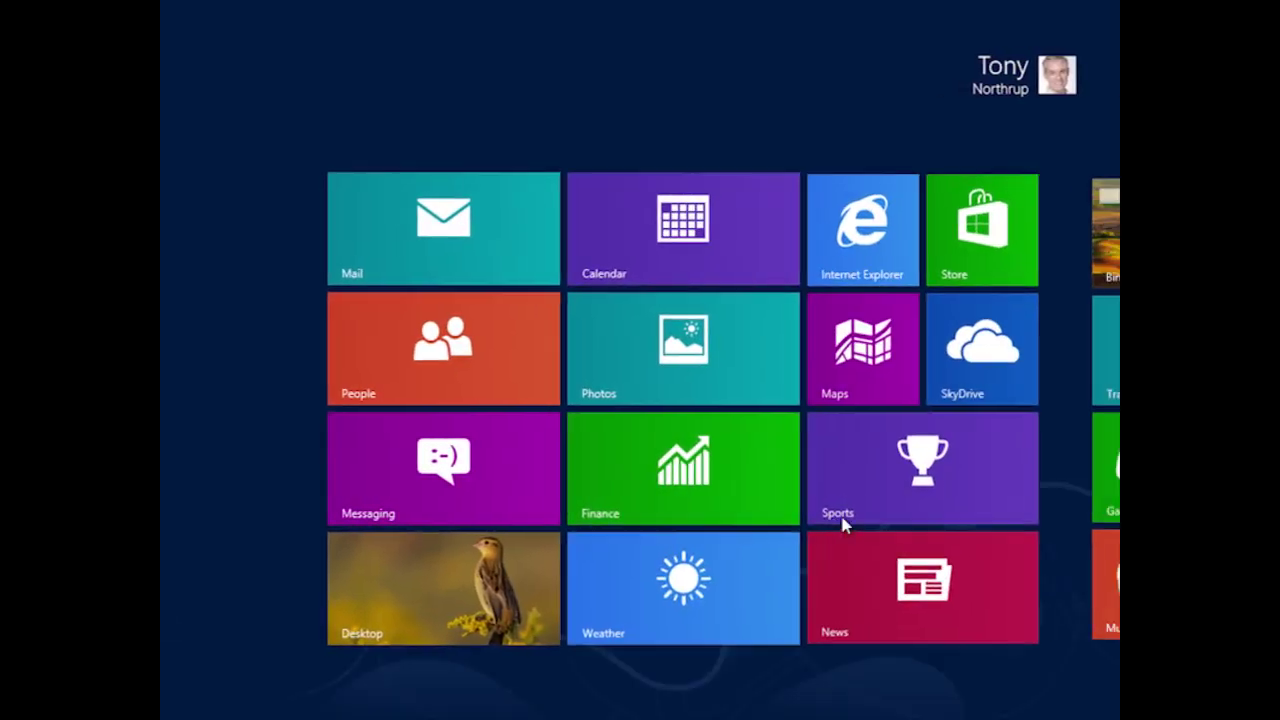
Search 'storage' under Settings and reopen the Storage Spaces page.
{"action": "type", "text": "sto"}
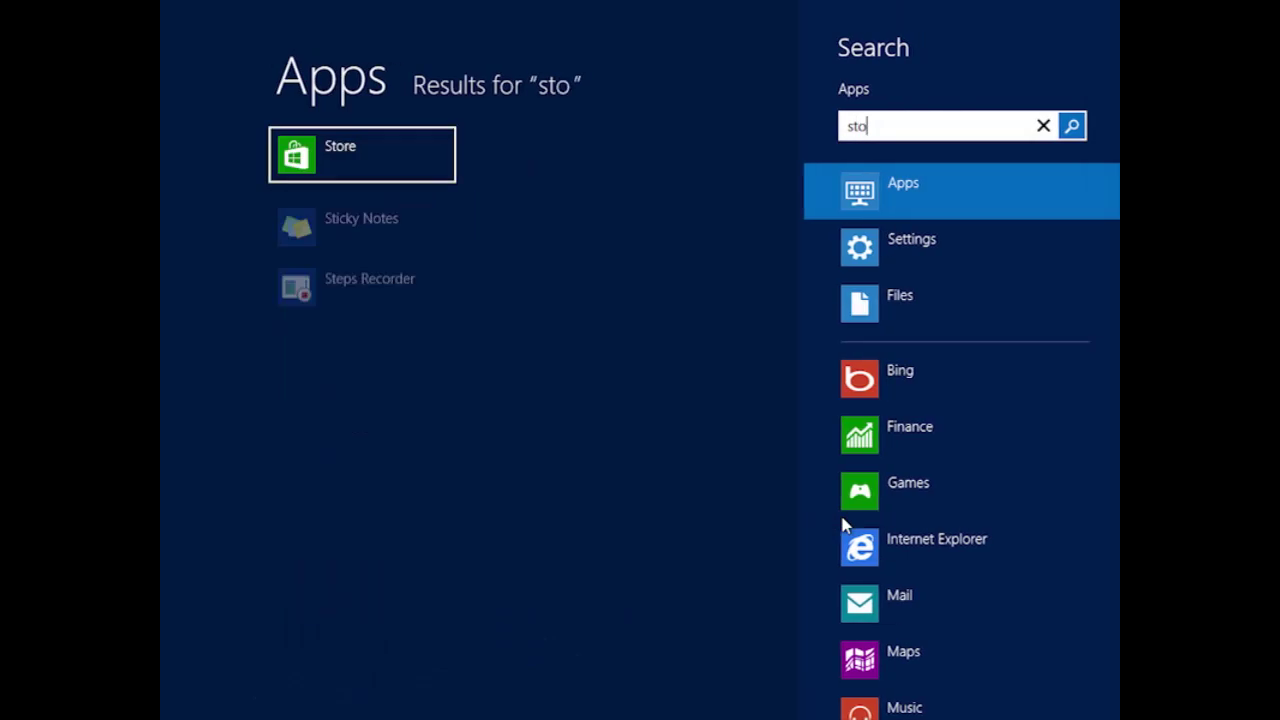
{"action": "type", "text": "rage"}
{"action": "left_click", "coordinate": [958, 252]}
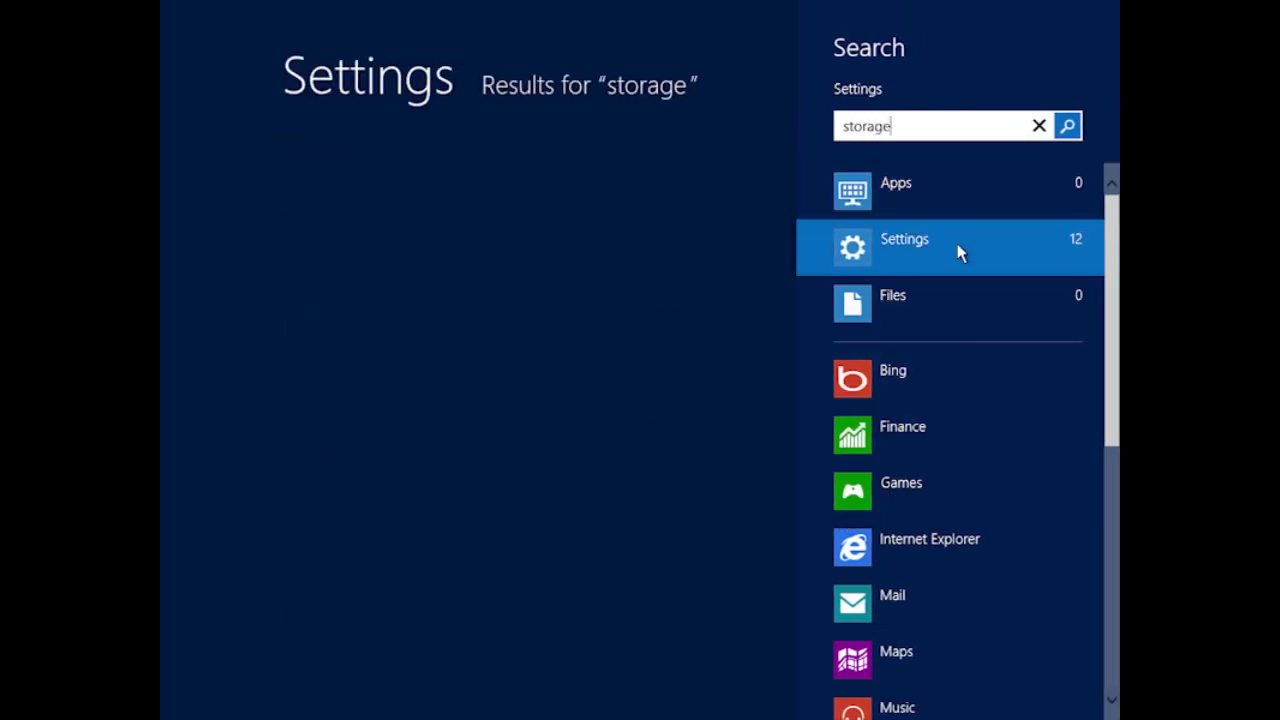
{"action": "left_click", "coordinate": [688, 145]}
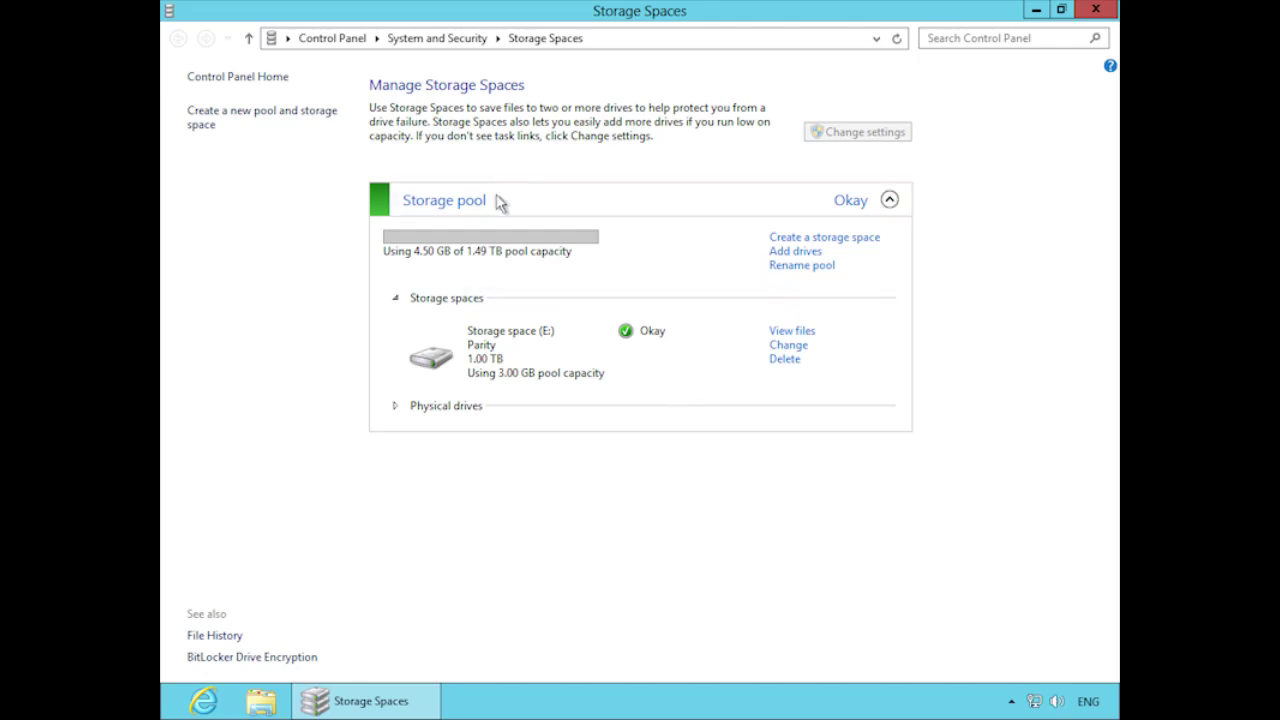
Add the 200 GB VBOX HARDDISK to the pool, growing it to 1.68 TB.
{"action": "left_click", "coordinate": [820, 258]}
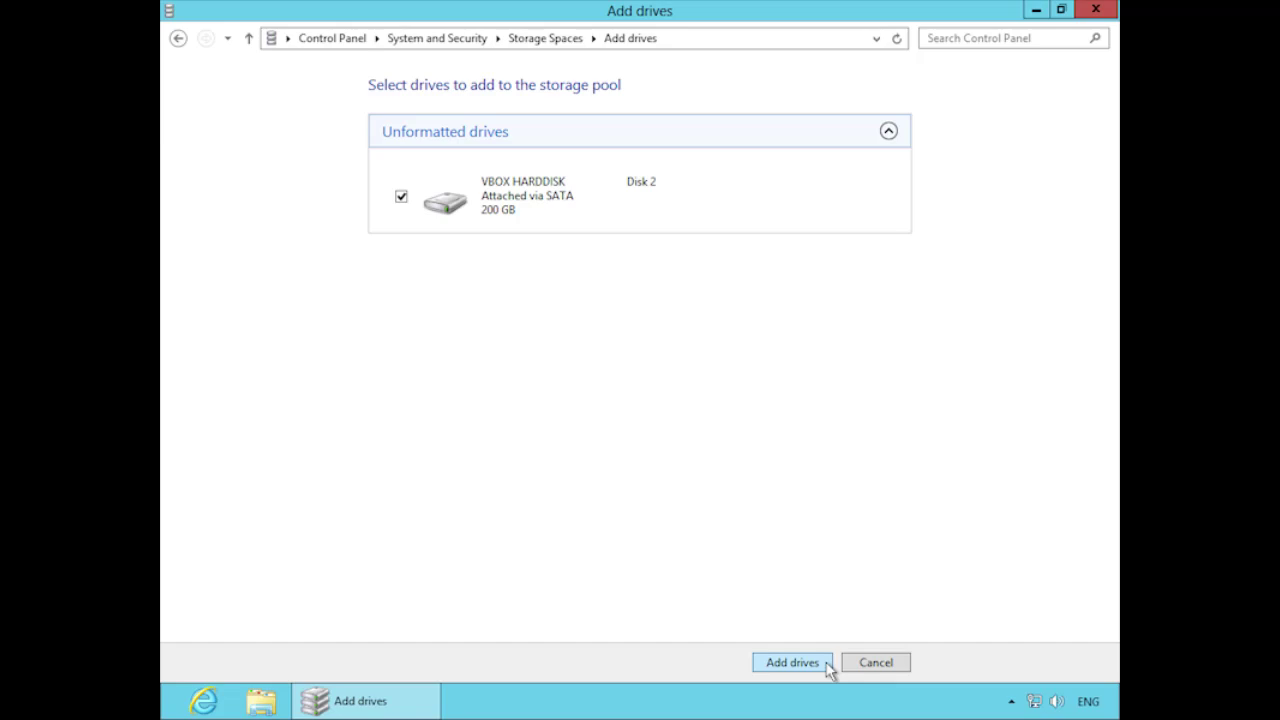
{"action": "left_click", "coordinate": [826, 665]}
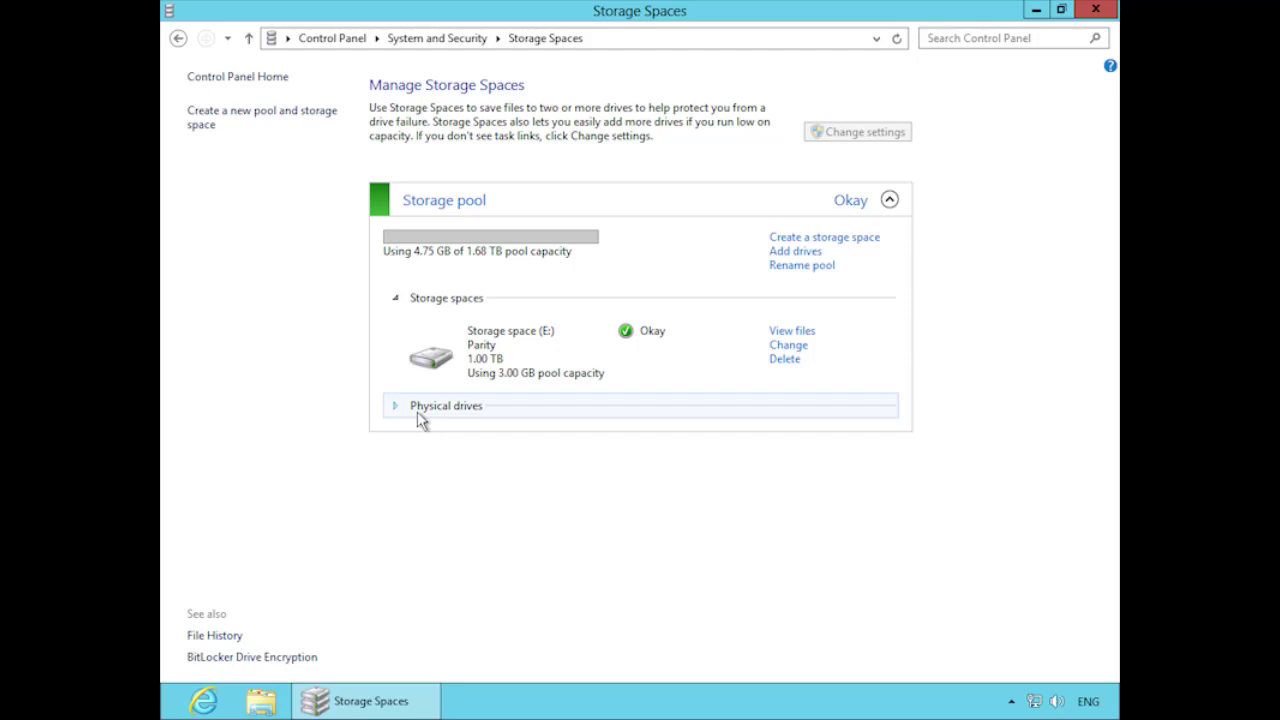
Expand Physical drives and check all five drives, including the new 199 GB one, show Okay.
{"action": "left_click", "coordinate": [430, 406]}
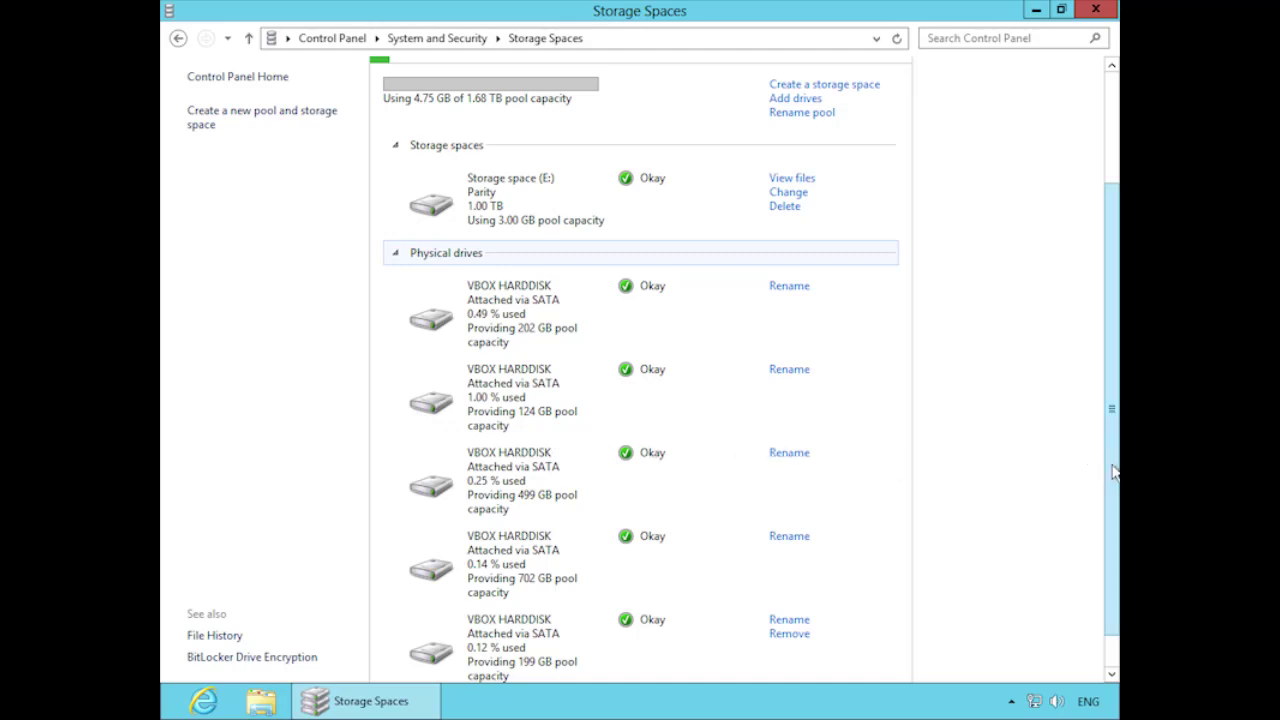
{"action": "scroll", "coordinate": [1113, 488], "scroll_direction": "down", "scroll_amount": 2}
{"action": "scroll", "coordinate": [1113, 488], "scroll_direction": "down", "scroll_amount": 1}
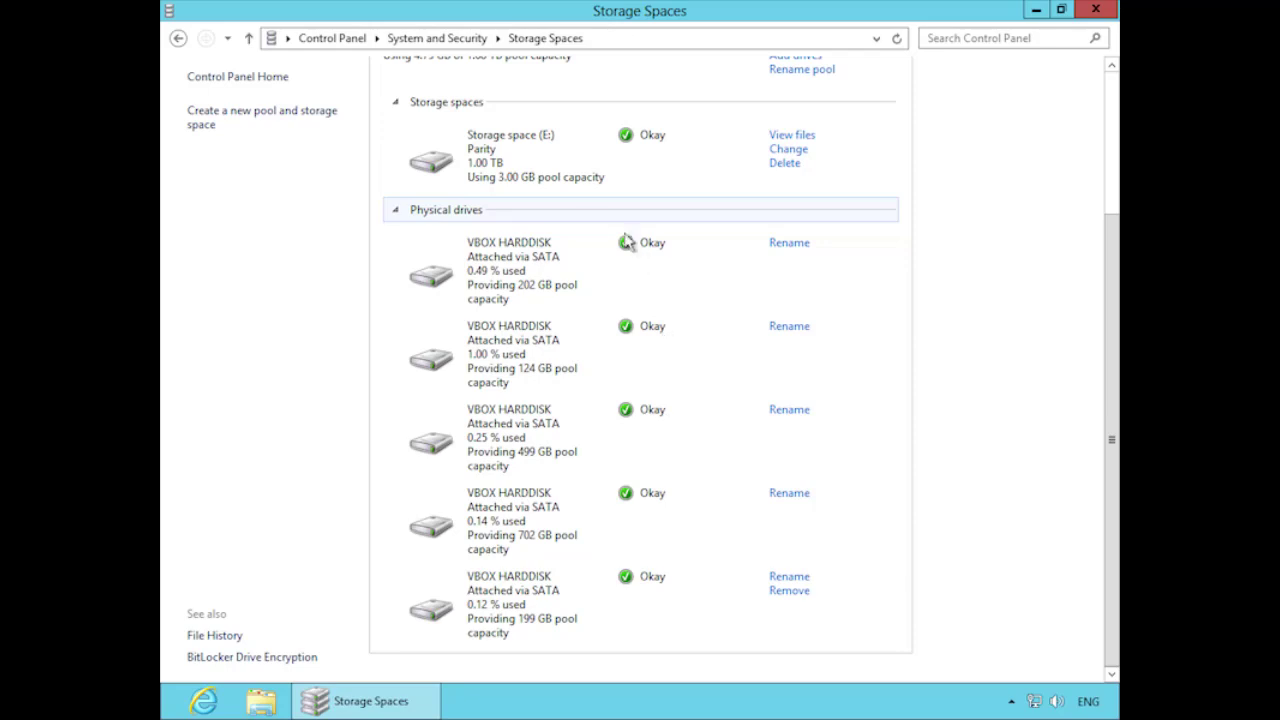
{"action": "scroll", "coordinate": [676, 498], "scroll_direction": "up", "scroll_amount": 3}
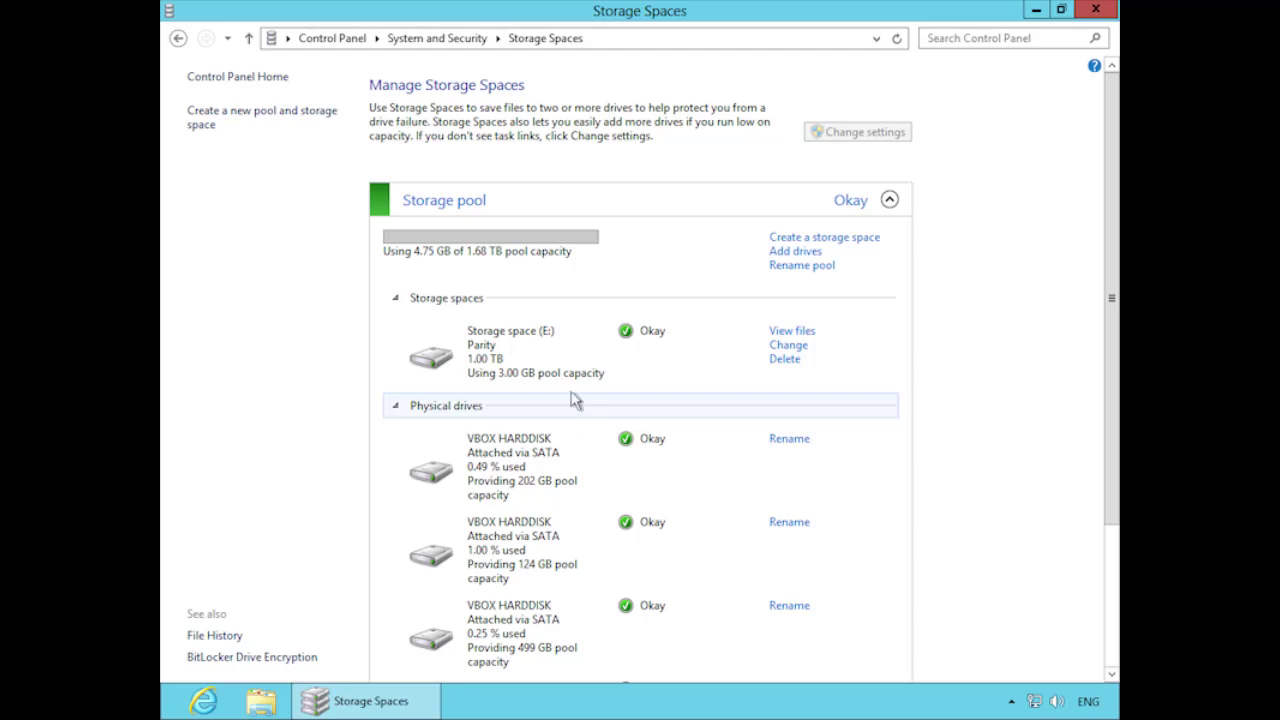
{"action": "scroll", "coordinate": [746, 534], "scroll_direction": "down", "scroll_amount": 3}
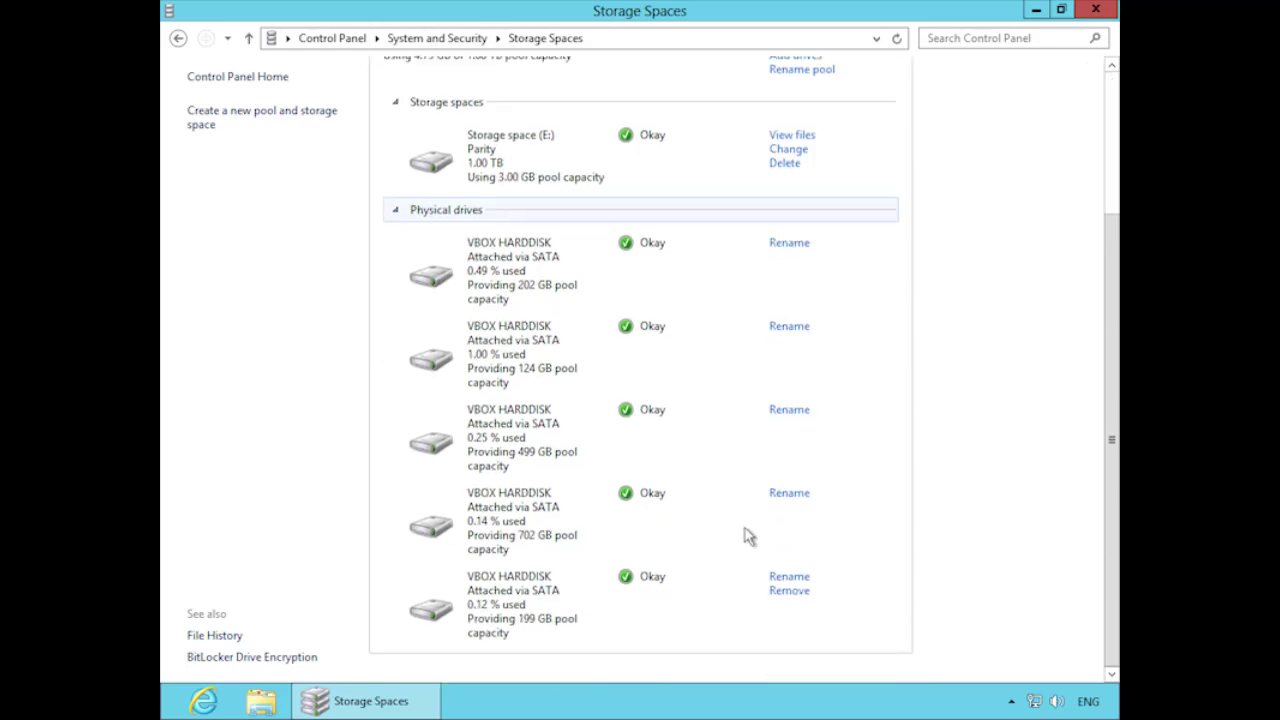